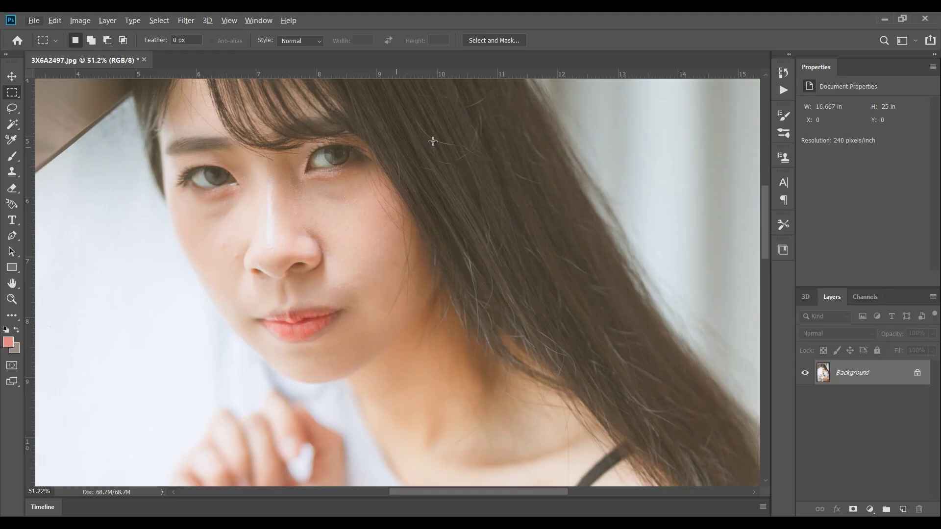
Run the Preparation Layer action from the Beauty set on the portrait, continuing past its unavailable command.
scroll(485, 223, "up", 2)
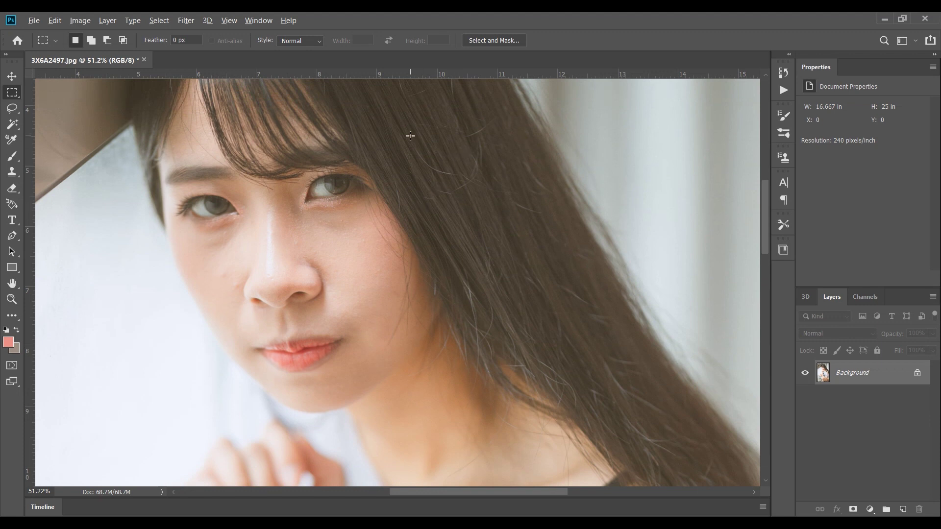
scroll(411, 135, "down", 2)
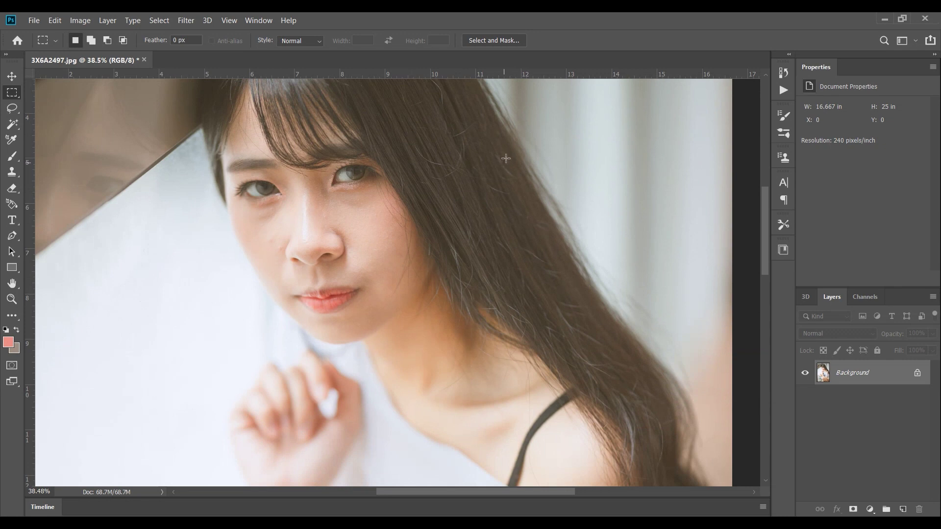
scroll(524, 154, "up", 1)
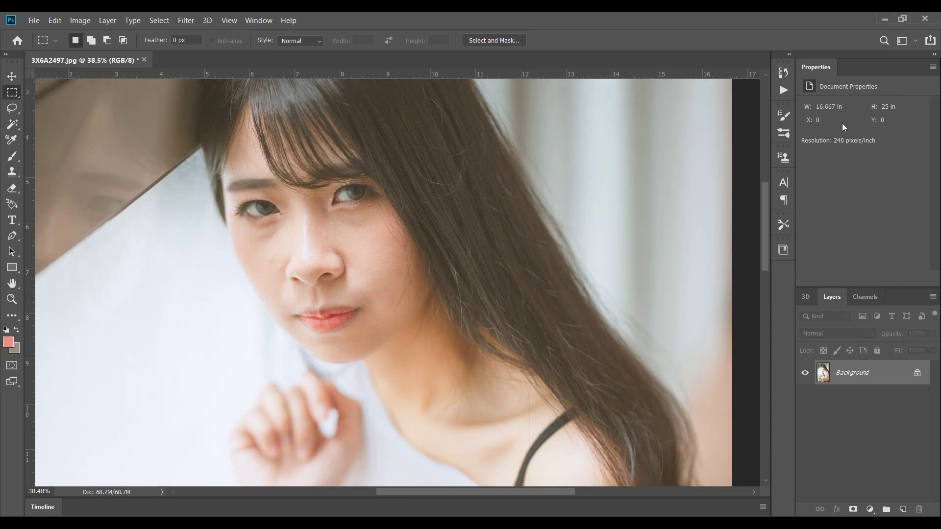
left_click(784, 94)
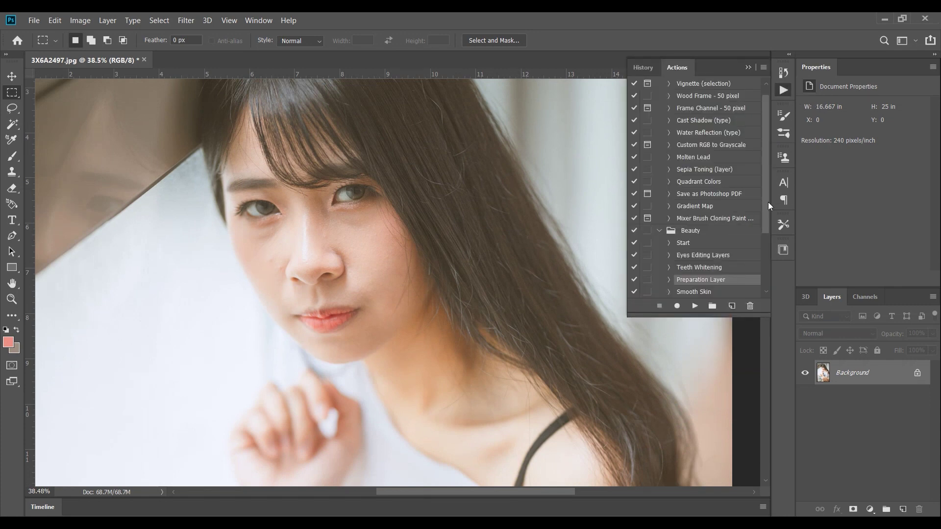
scroll(762, 242, "down", 3)
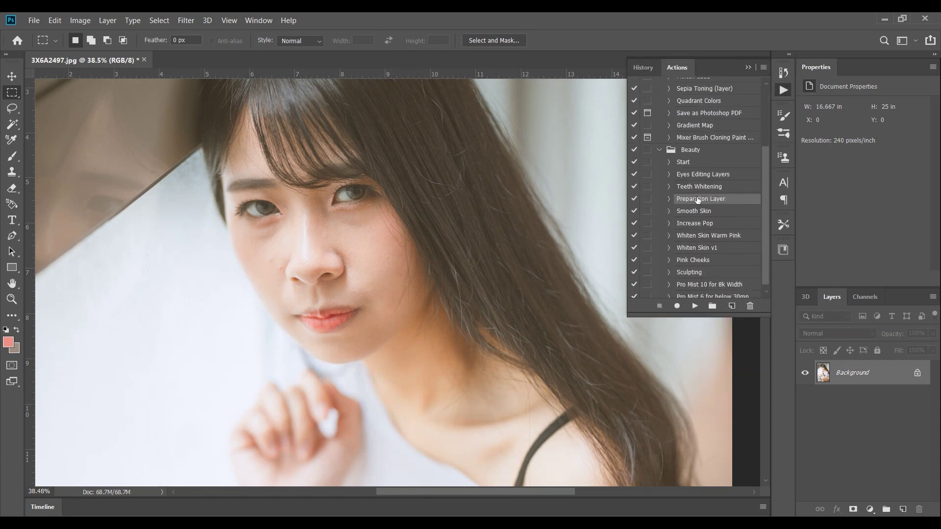
left_click(695, 306)
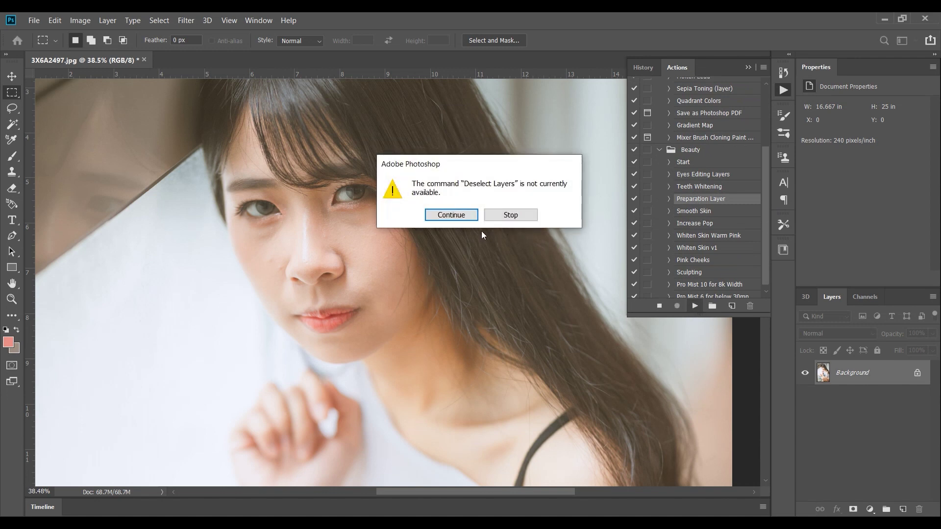
left_click(449, 215)
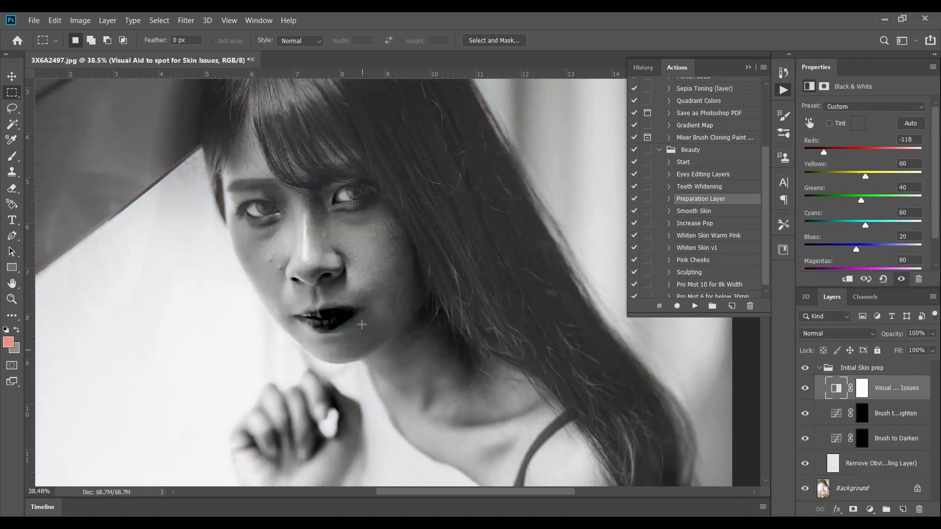
Review the healing, darken, brighten and visual aid layers in the Initial Skin prep group and examine the face for skin flaws.
scroll(320, 238, "down", 2)
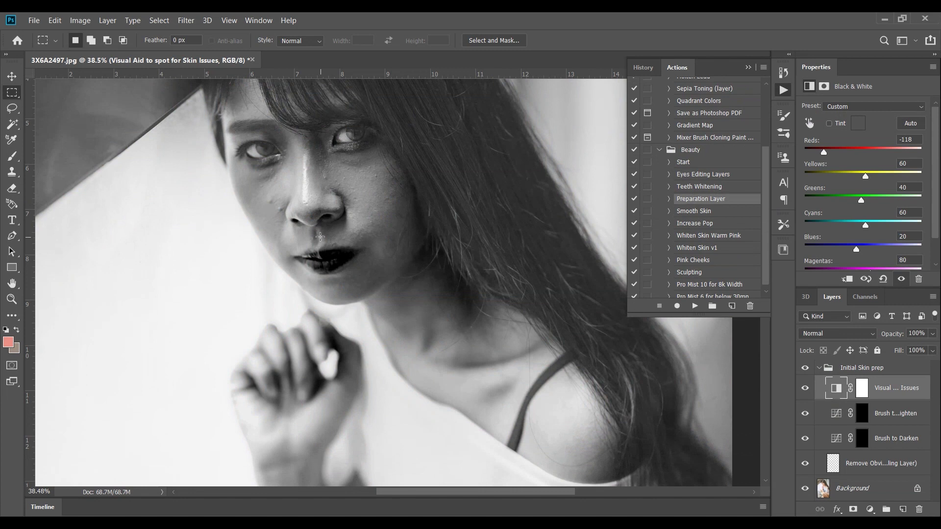
scroll(310, 206, "up", 1)
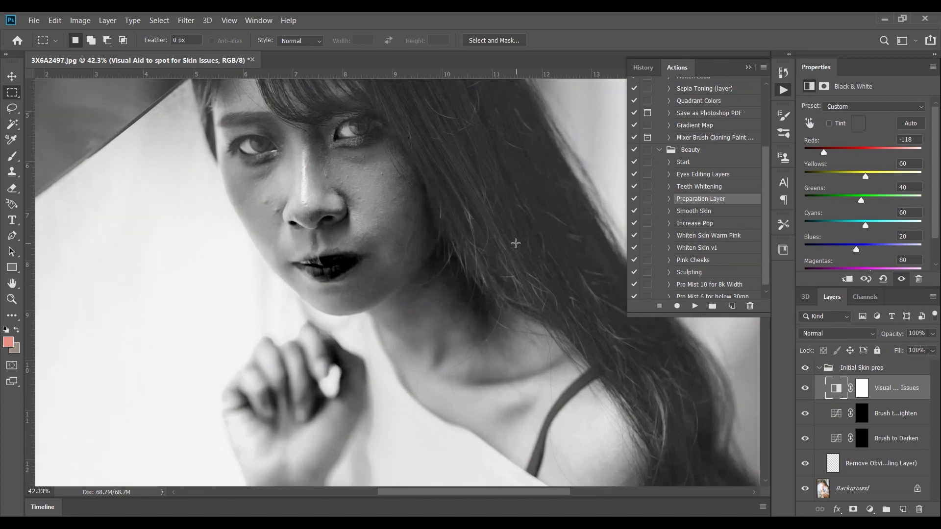
left_click(854, 468)
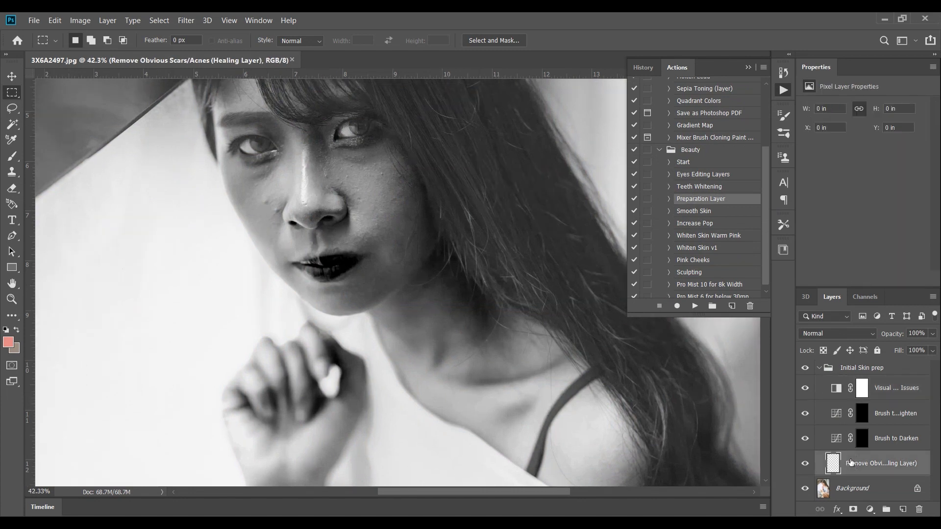
left_click(881, 440)
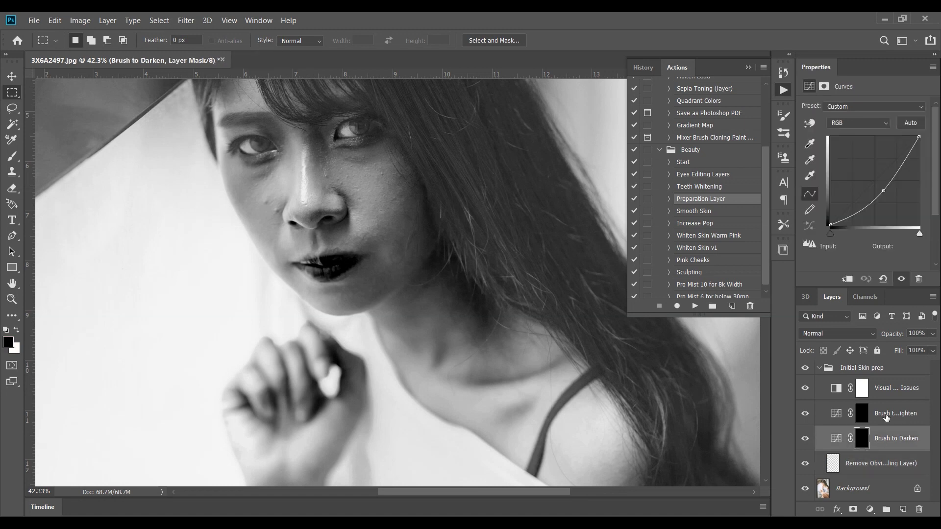
left_click(885, 415)
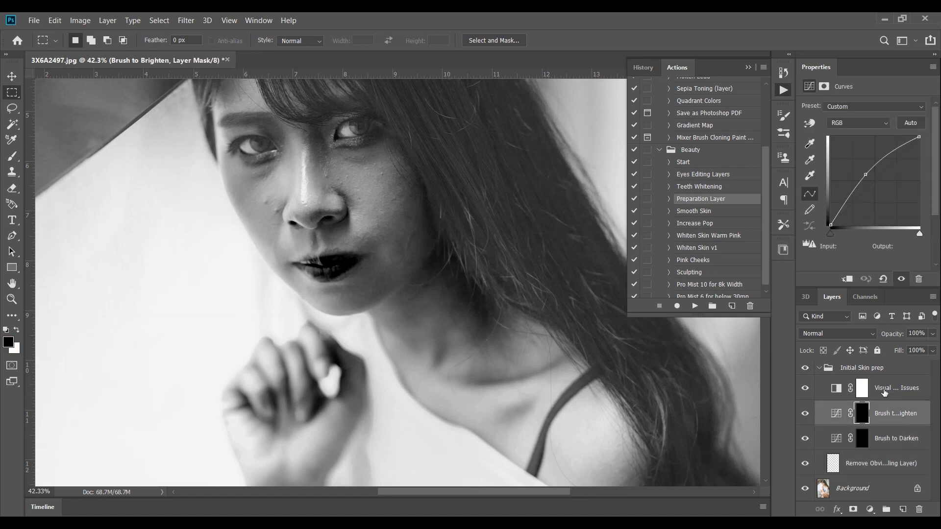
left_click(884, 392)
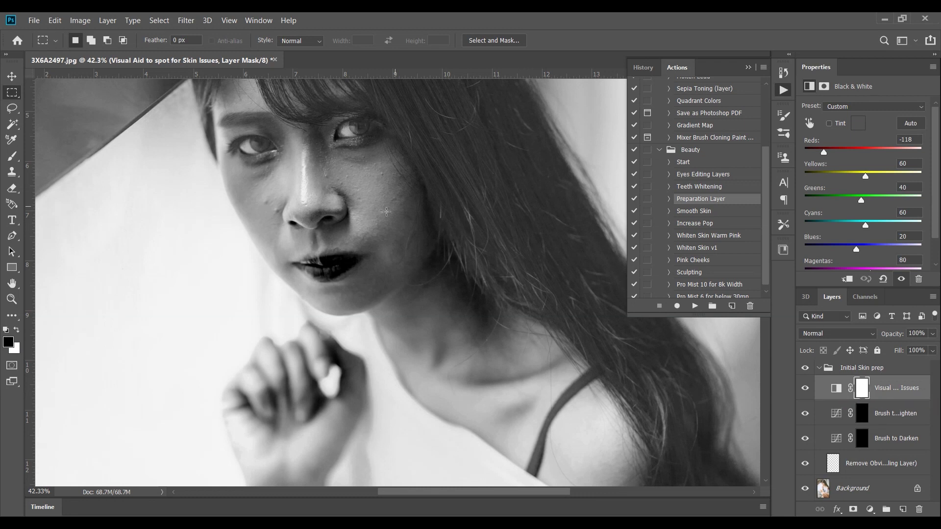
scroll(298, 122, "up", 1)
scroll(275, 172, "up", 1)
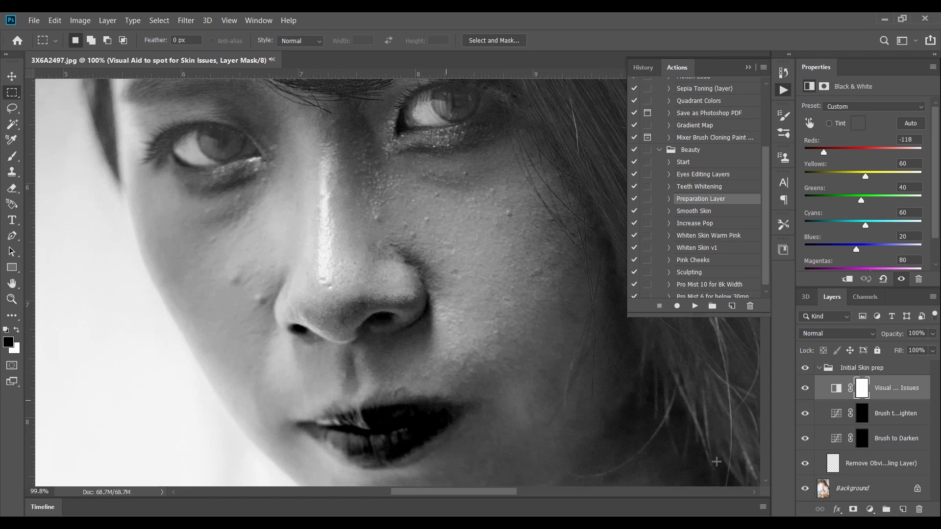
Select the Remove Obvious Scars/Acnes healing layer and activate the Healing Brush tool.
left_click(854, 463)
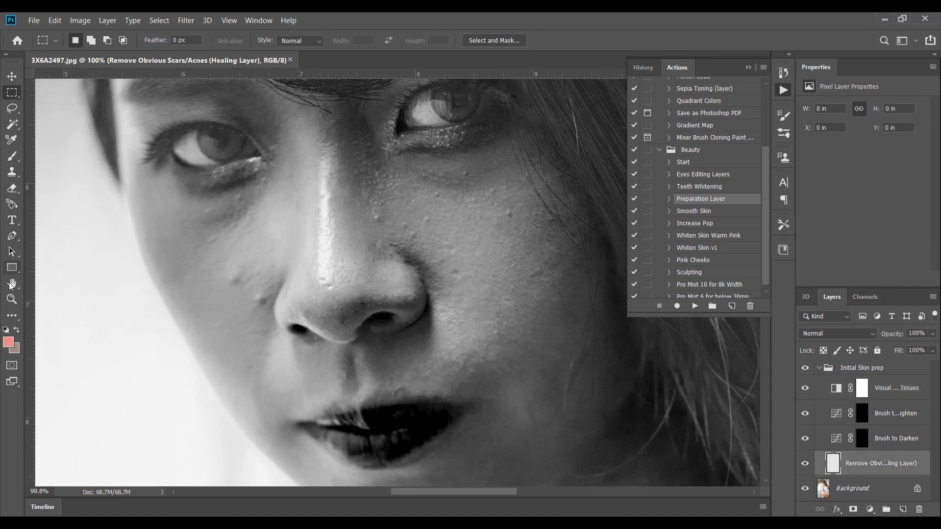
key("i")
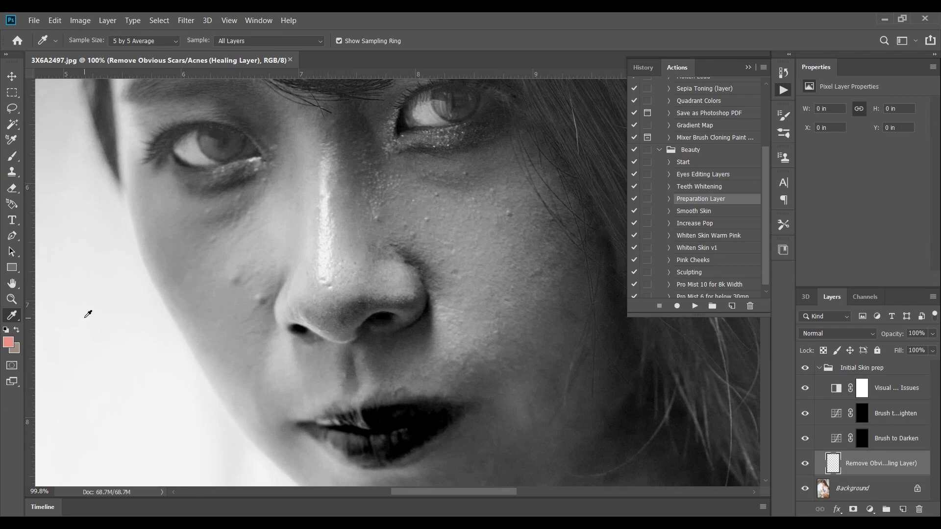
right_click(12, 316)
left_click(84, 325)
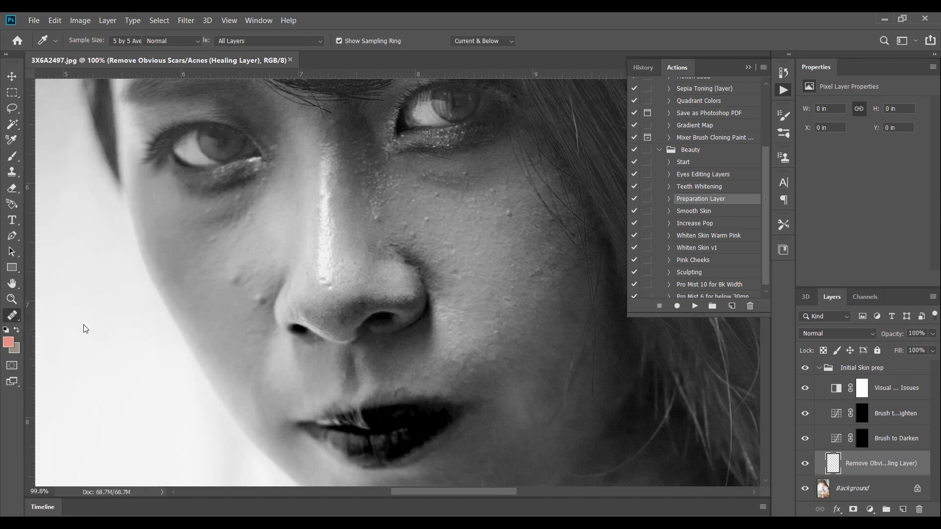
Heal the moles and spots on the cheek at the image's left and beside the nose bridge.
scroll(241, 305, "up", 2)
scroll(241, 305, "up", 1)
right_click(243, 310, "alt")
left_click(269, 300)
left_click(234, 271)
left_click(204, 233)
left_click(423, 167)
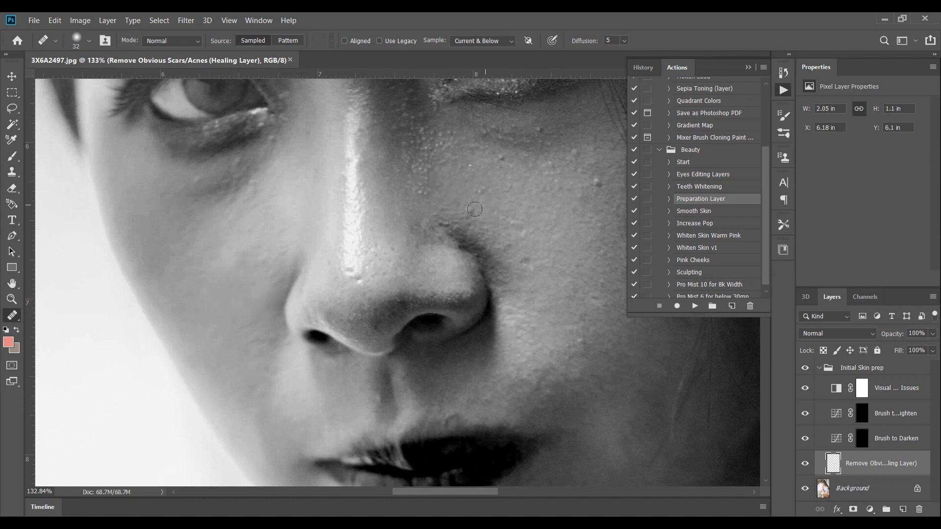
Heal the small bumps beneath both eyes, on the hair-side cheek and along the nose.
left_click(595, 184)
scroll(548, 172, "up", 1)
scroll(548, 172, "up", 1)
left_click(549, 172)
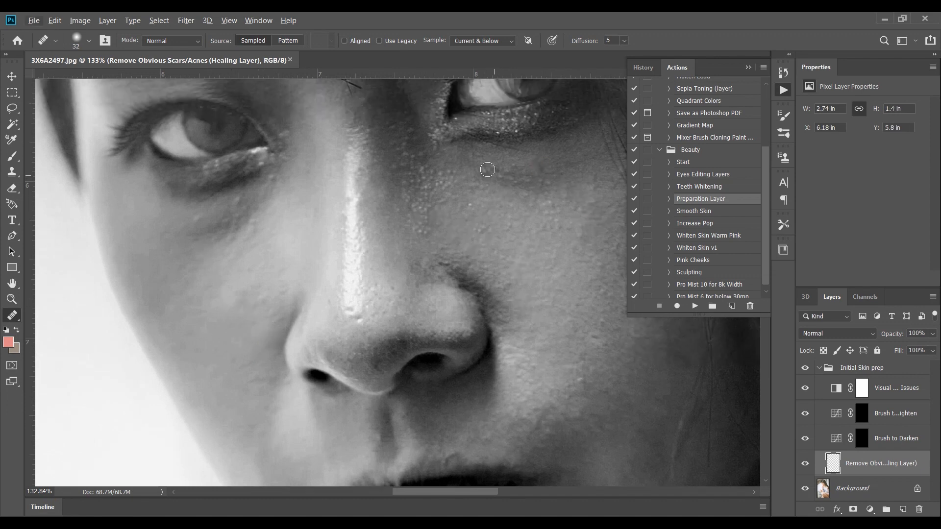
left_click(194, 218)
right_click(416, 223, "alt")
scroll(415, 186, "up", 1)
left_click(399, 158)
scroll(613, 349, "down", 2)
right_click(633, 362, "alt")
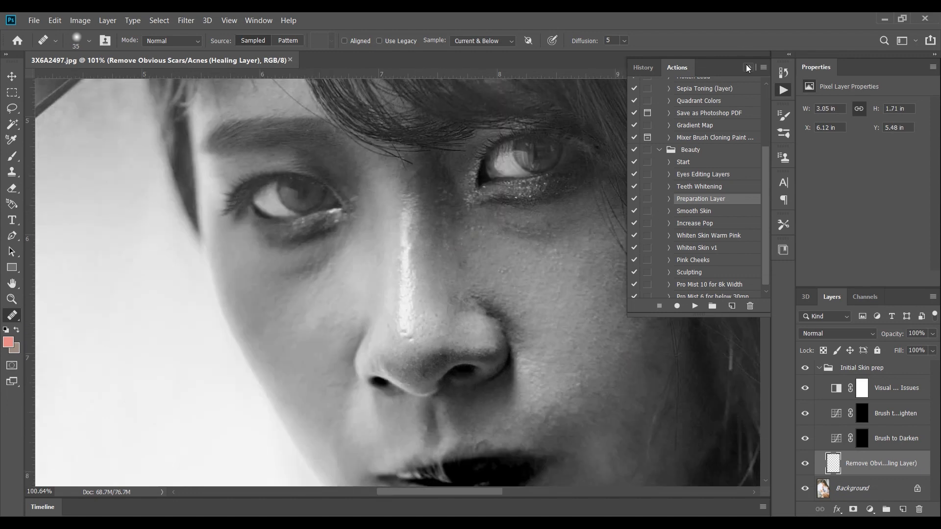
Collapse the actions list and heal the remaining spots on the nose tip and both cheeks, adjusting the brush size between 19 and 38.
left_click(747, 67)
scroll(609, 399, "up", 2)
left_click(581, 289)
right_click(161, 191, "alt")
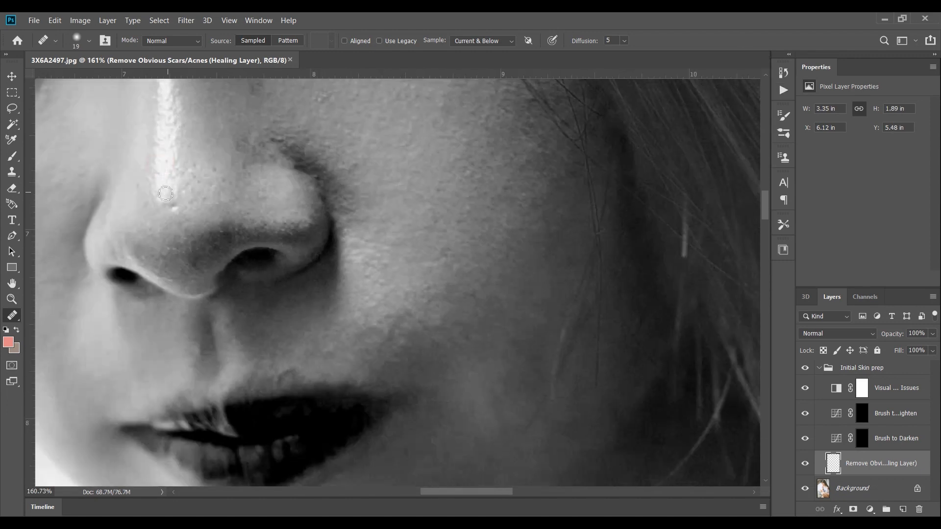
scroll(360, 402, "down", 2)
scroll(212, 195, "up", 2)
right_click(293, 257, "alt")
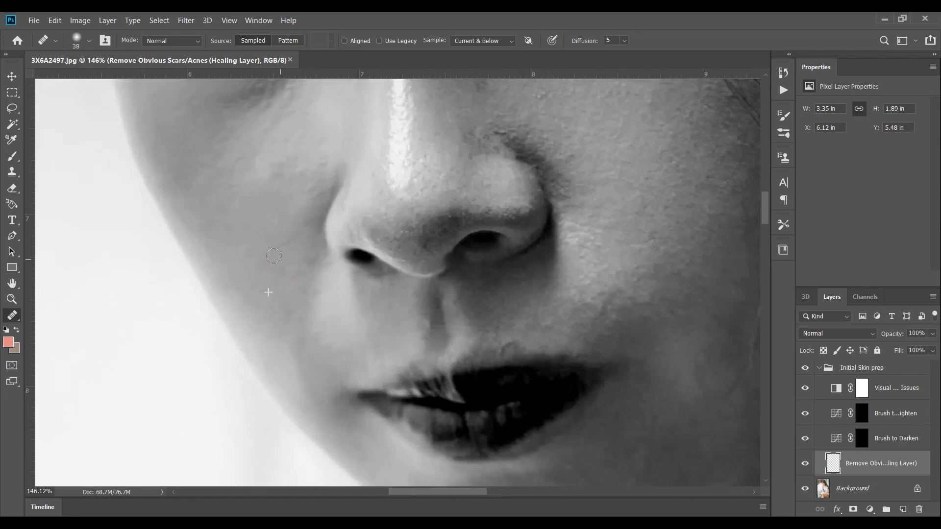
scroll(294, 186, "up", 3)
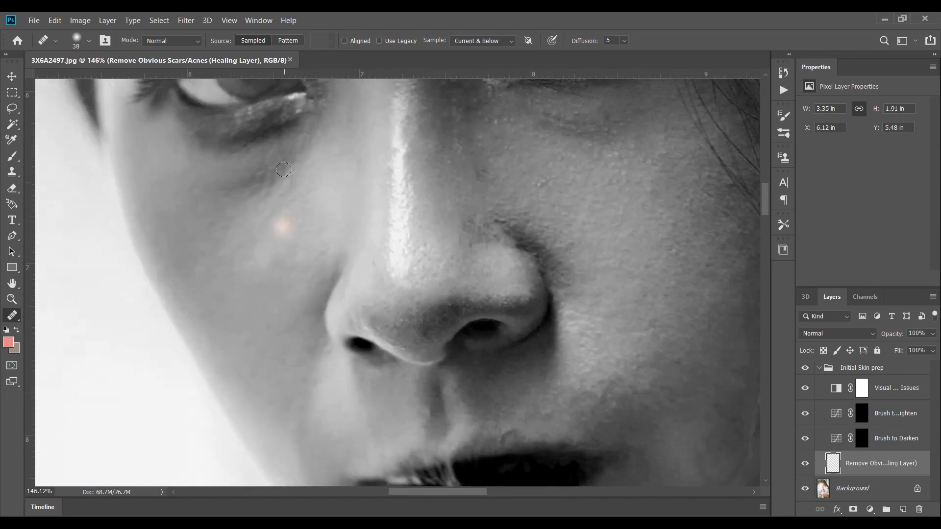
scroll(570, 197, "down", 3)
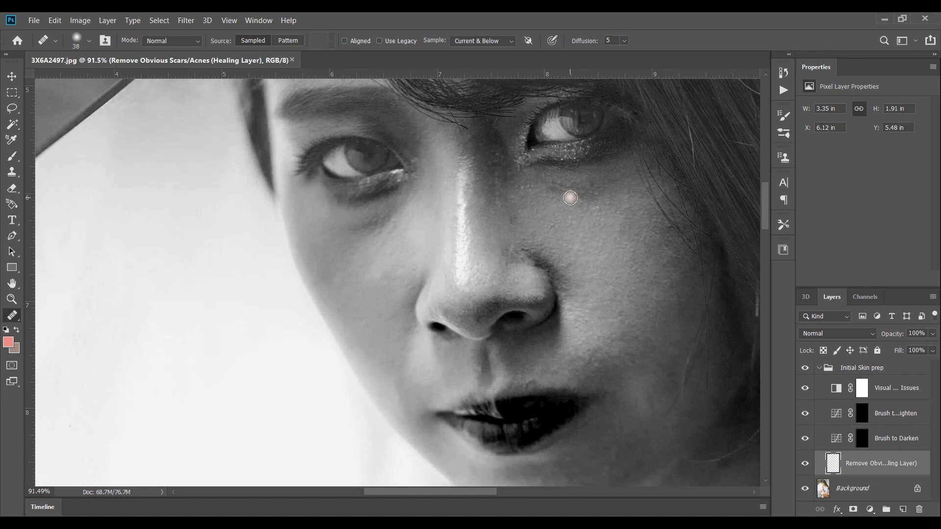
scroll(468, 488, "right", 2)
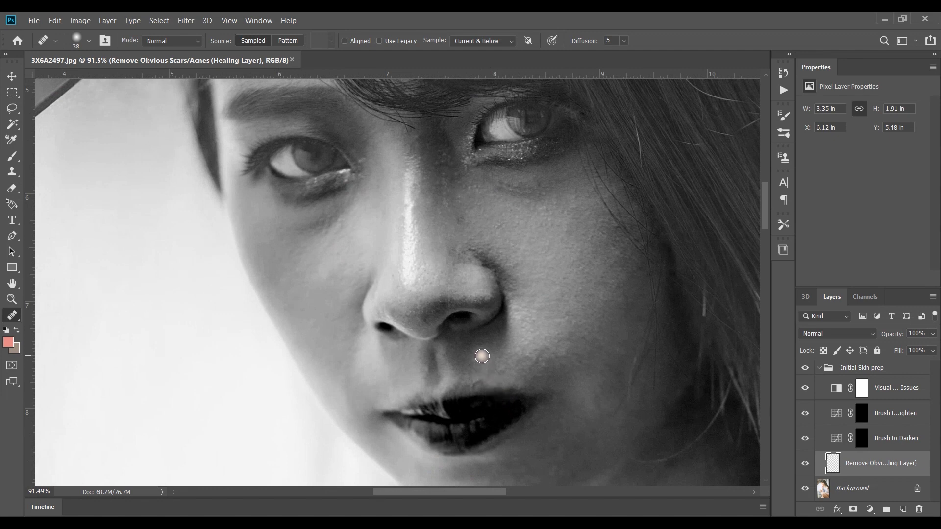
Target the Brush to Brighten layer mask and set up a white Brush with 3% flow.
key("alt+bracketright")
key("b")
scroll(480, 294, "up", 2)
mouse_move(574, 197)
left_mouse_down()
mouse_move(194, 221)
mouse_move(464, 236)
left_mouse_up()
key("alt+bracketright")
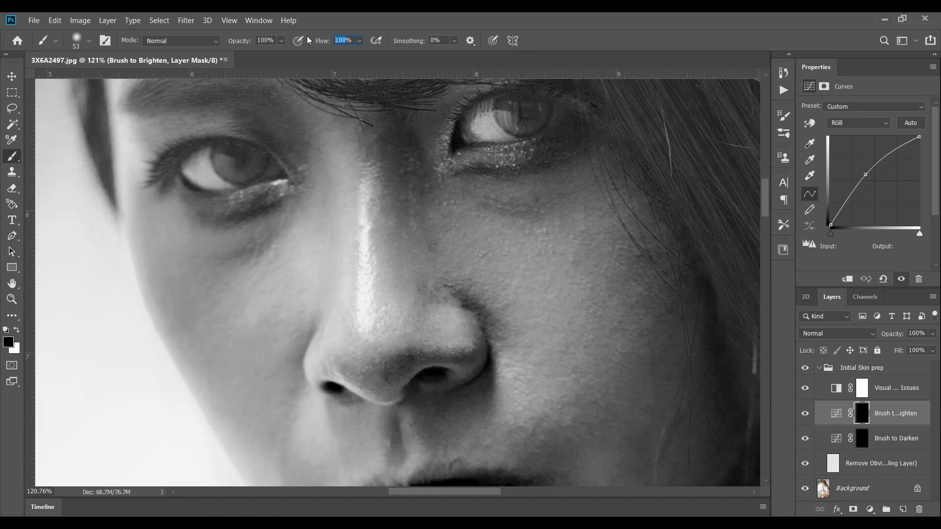
type("3")
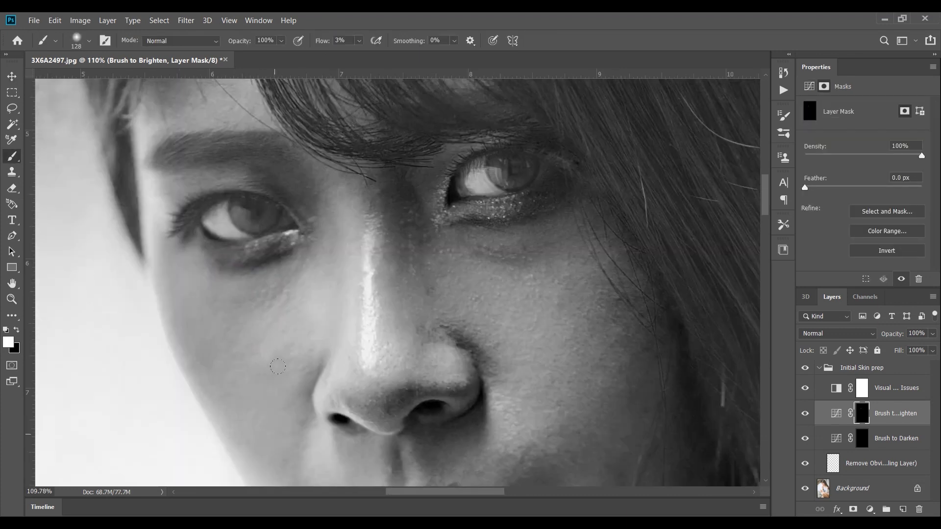
Paint white on the Brush to Brighten mask over dark patches on the cheeks and under the eyes, varying the brush size.
scroll(282, 372, "down", 3)
scroll(296, 384, "up", 5)
scroll(294, 343, "down", 2)
scroll(298, 195, "down", 3)
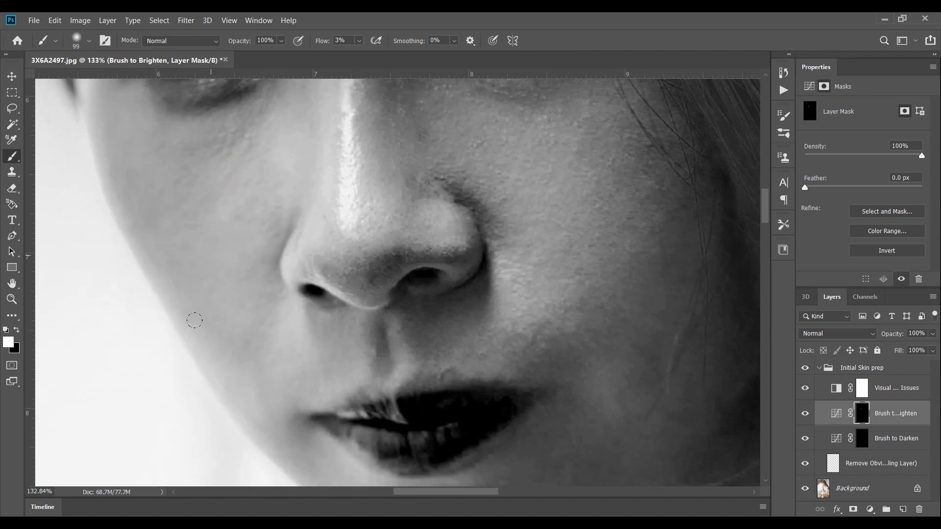
scroll(205, 215, "up", 5)
key("bracketright")
key("bracketright")
key("bracketright")
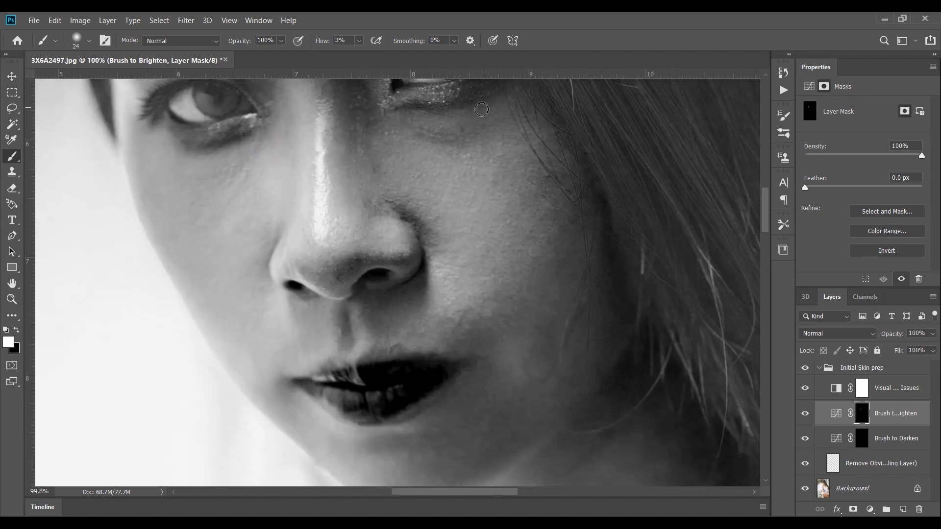
scroll(218, 175, "up", 2)
scroll(343, 245, "down", 3)
scroll(533, 329, "up", 2)
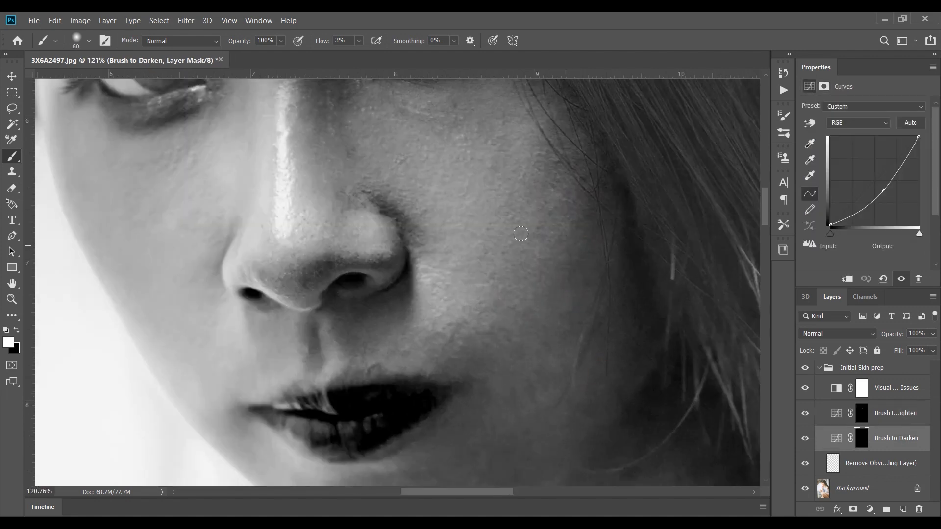
Even out the cheek tones by painting on the Brush to Darken mask, alternating with the Brush to Brighten mask.
scroll(313, 264, "up", 4)
key("alt+bracketleft")
key("bracketleft")
scroll(246, 309, "left", 3)
key("alt+bracketright")
key("alt+bracketleft")
Reduce the brush size to 7 and darken the bright specks around the eyes on the Brush to Darken mask.
scroll(317, 250, "up", 2)
scroll(317, 250, "up", 2)
key("bracketleft")
key("bracketleft")
key("bracketleft")
key("bracketleft")
key("bracketleft")
key("bracketleft")
key("bracketleft")
key("bracketleft")
key("bracketleft")
key("bracketleft")
scroll(510, 210, "right", 3)
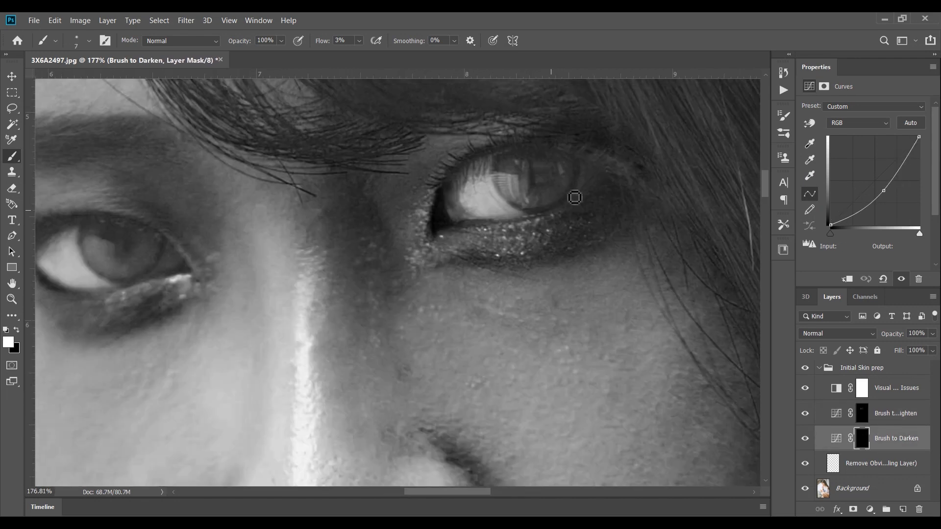
Enlarge the brush to size 86 and darken the broader bright areas of the face on the Brush to Darken mask.
scroll(510, 210, "down", 3)
scroll(701, 280, "down", 1)
key("bracketright")
key("bracketright")
key("bracketright")
key("bracketright")
key("bracketright")
key("bracketright")
key("bracketright")
key("bracketright")
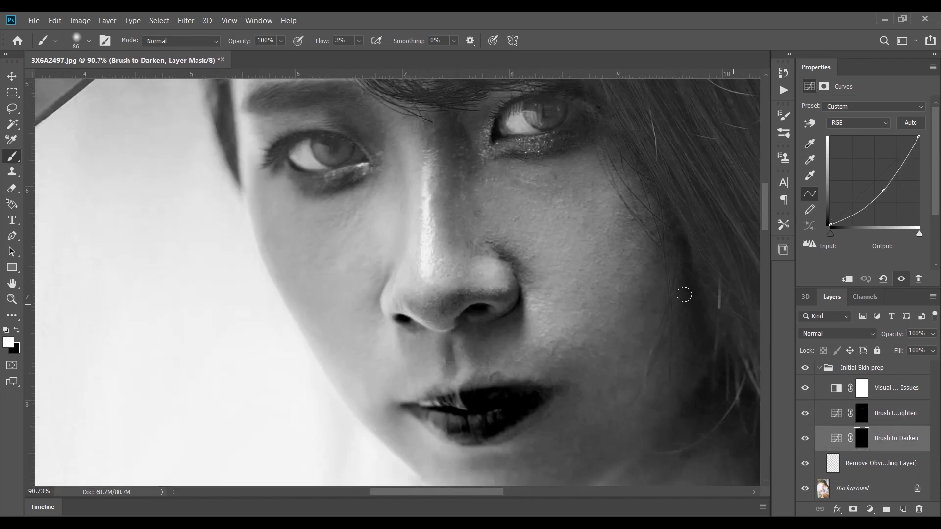
Hide the Visual Aid to spot for Skin Issues layer to show the portrait in color.
scroll(576, 250, "down", 1)
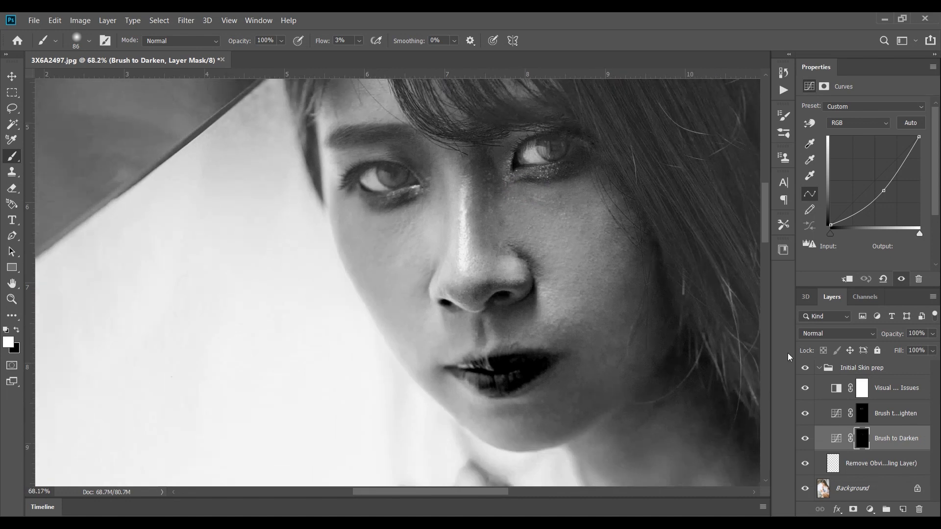
scroll(642, 319, "up", 1)
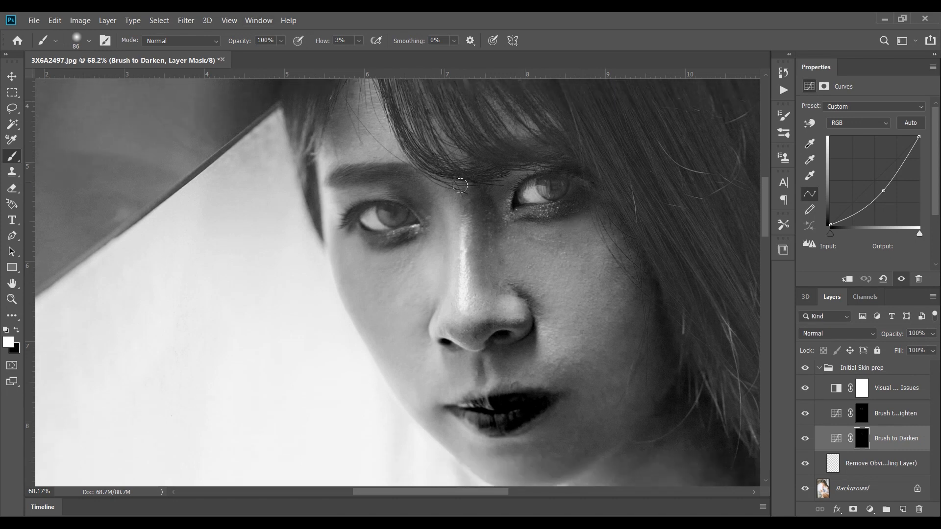
left_click(805, 388)
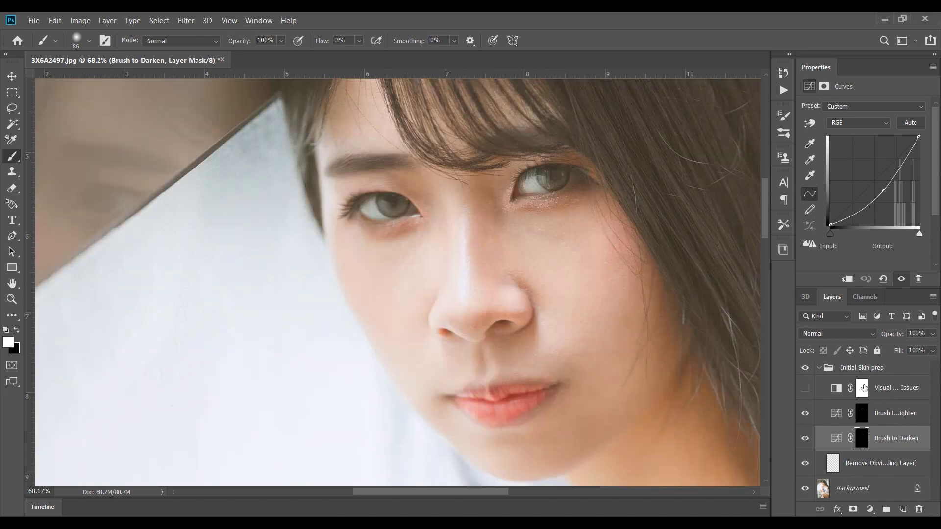
Heal the small skin blemish under the eye beside the nose on the Remove Obvious Scars/Acnes (Healing Layer).
scroll(583, 274, "up", 4)
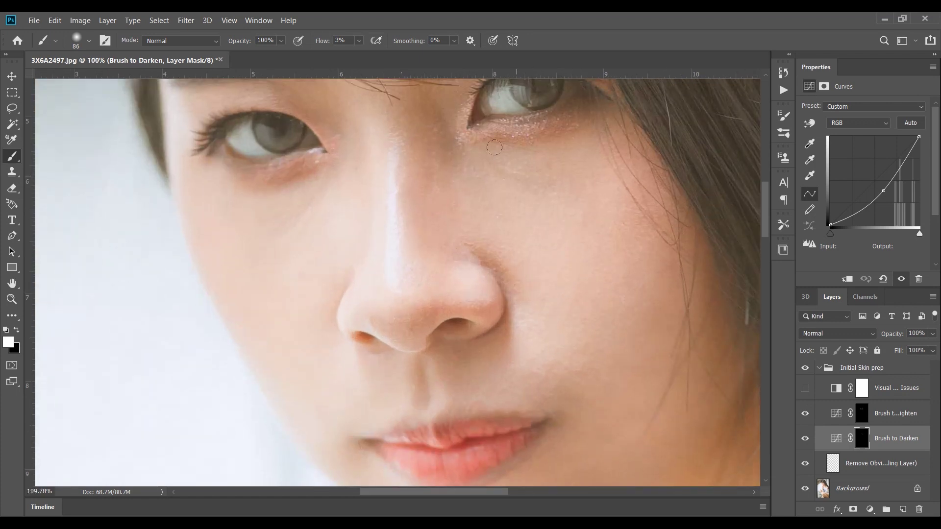
scroll(529, 197, "up", 1)
scroll(515, 198, "up", 5)
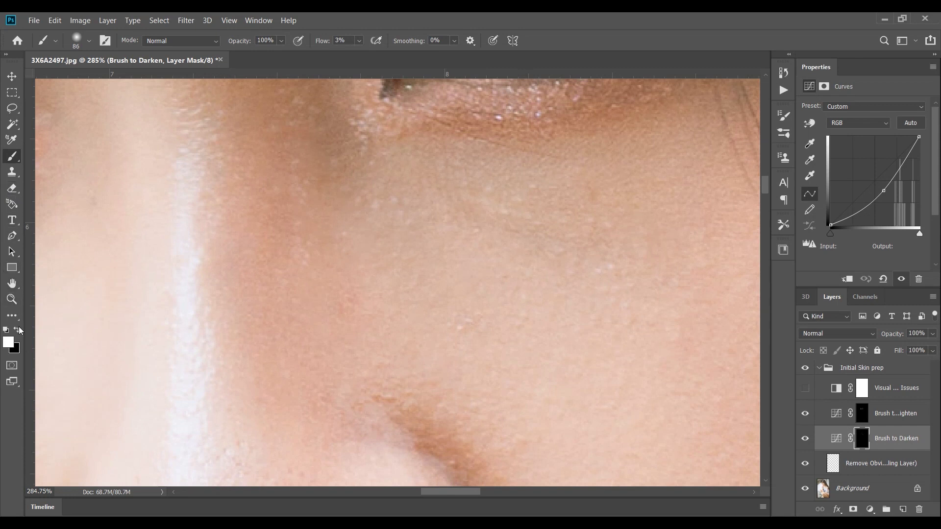
key("j")
left_click(859, 466)
left_click_drag(476, 201, 470, 202)
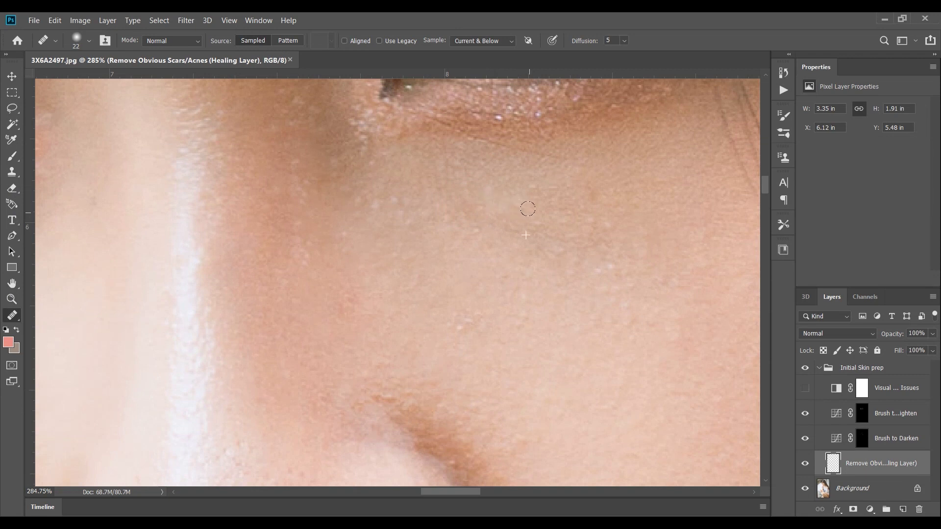
scroll(483, 273, "down", 8)
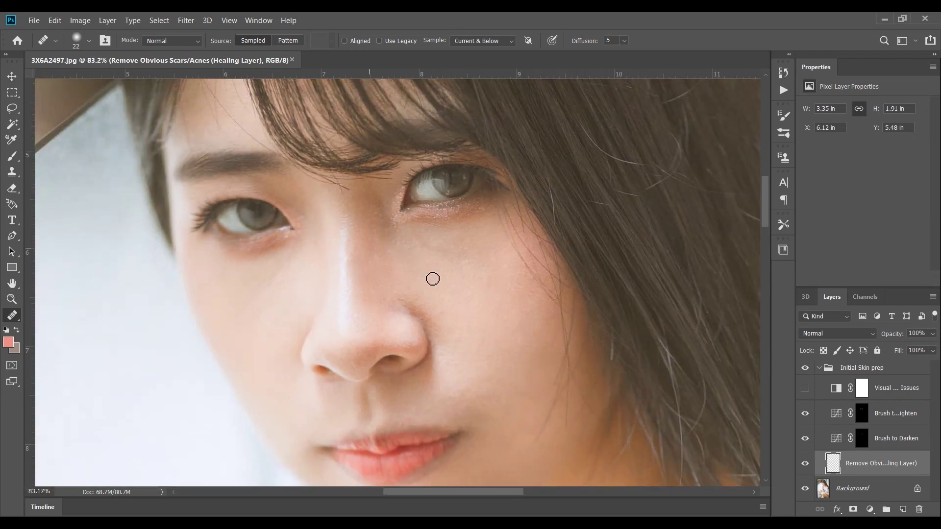
Show the Visual Aid layer and brighten the dark patches under the eye on the Brush to Brighten mask with a size 20 brush.
scroll(459, 270, "up", 4)
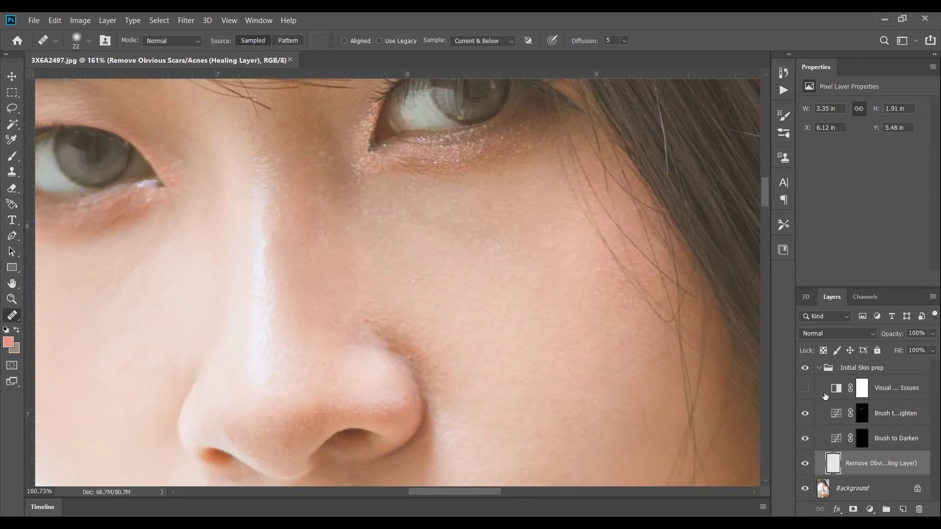
left_click(805, 388)
left_click(882, 413)
scroll(527, 254, "up", 2)
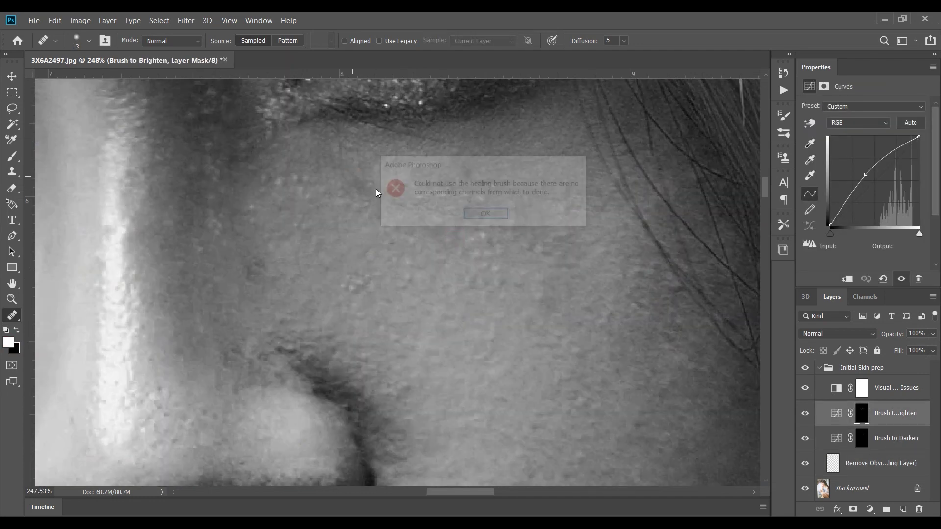
left_click(11, 156)
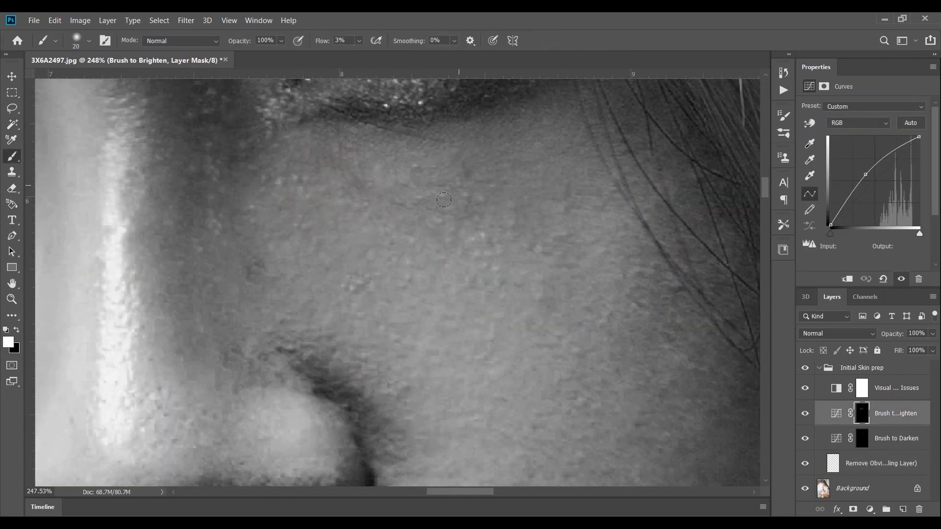
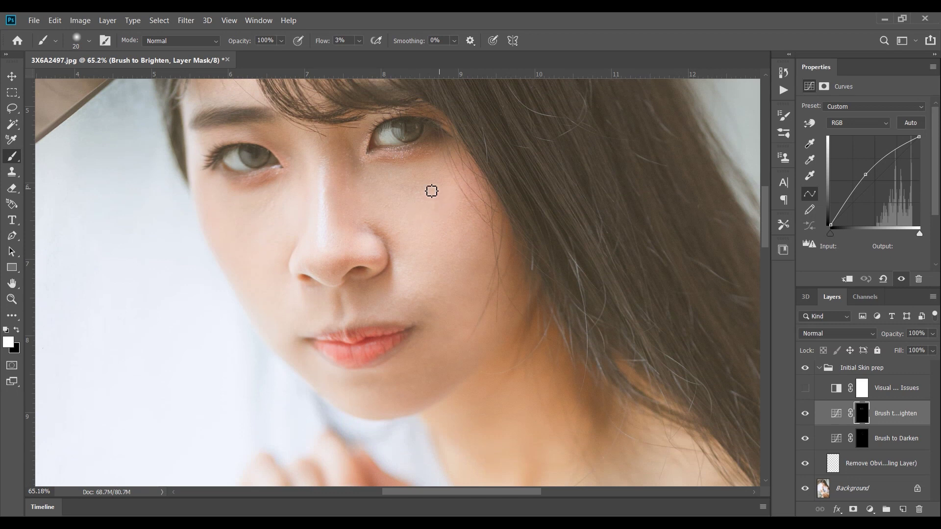
scroll(400, 192, "up", 2)
scroll(251, 219, "up", 1)
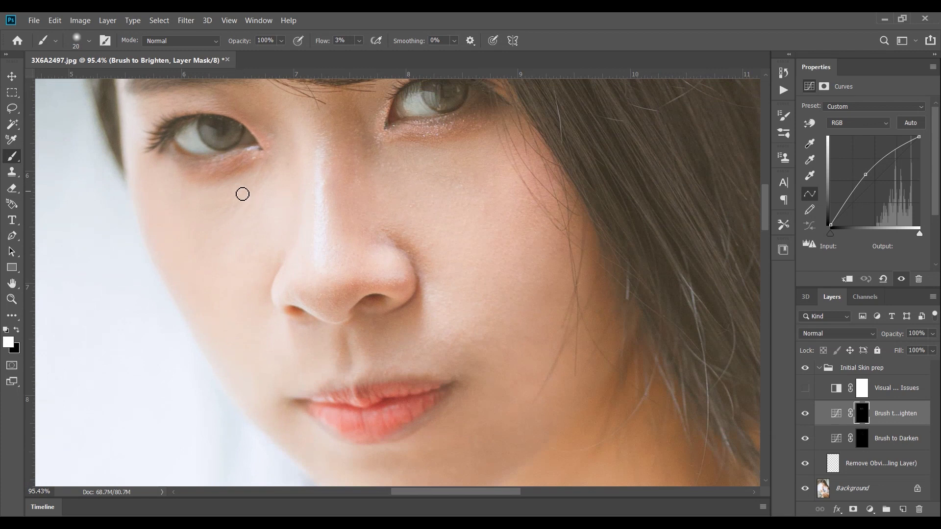
Collapse the Initial Skin prep group and stamp all visible layers into a new layer above it.
scroll(489, 325, "down", 2)
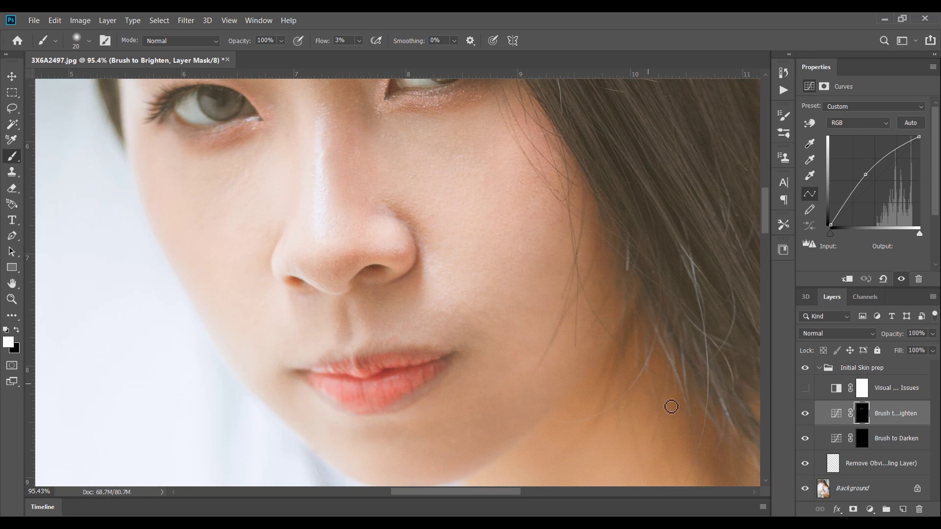
left_click(821, 368)
left_click(819, 368)
scroll(540, 244, "up", 3)
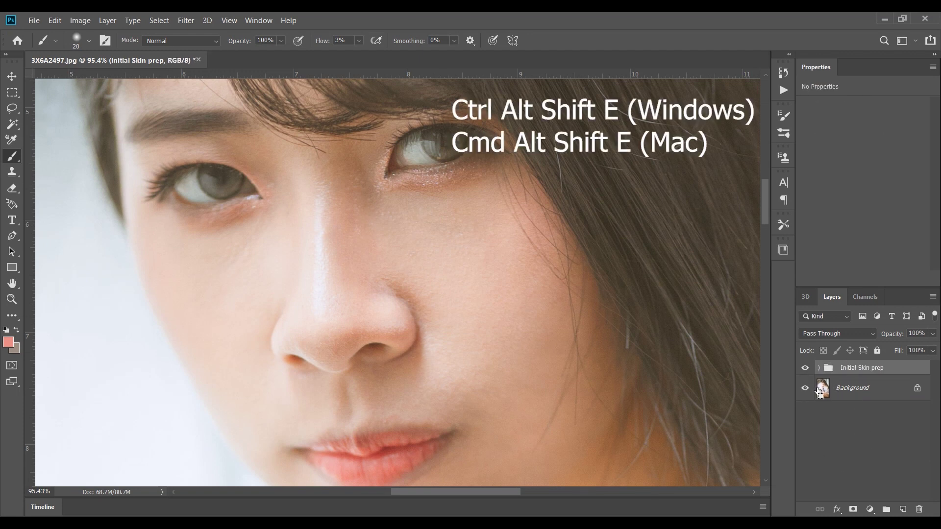
key("ctrl+alt+shift+e")
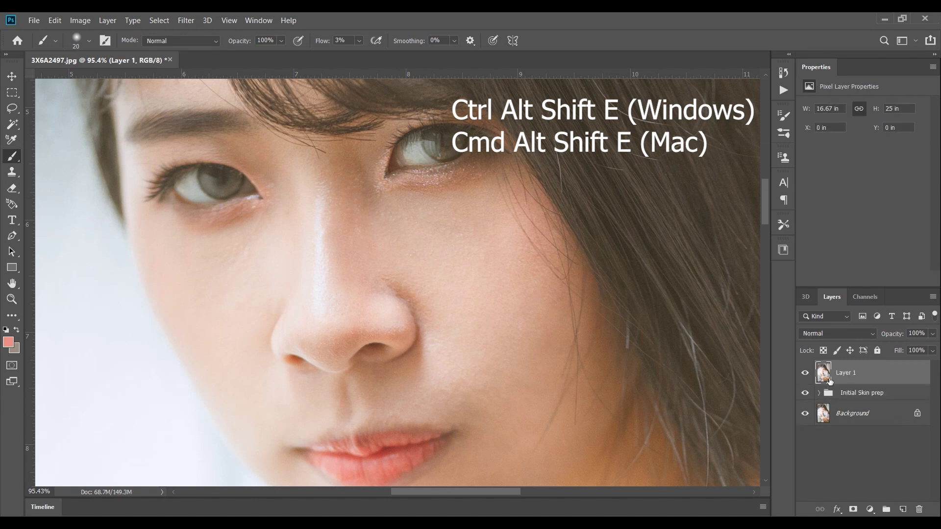
Hide the Initial Skin prep group and toggle the merged layer's visibility to compare before and after.
left_click(806, 394)
left_click(805, 373)
left_click(805, 372)
left_click(805, 372)
left_click(805, 372)
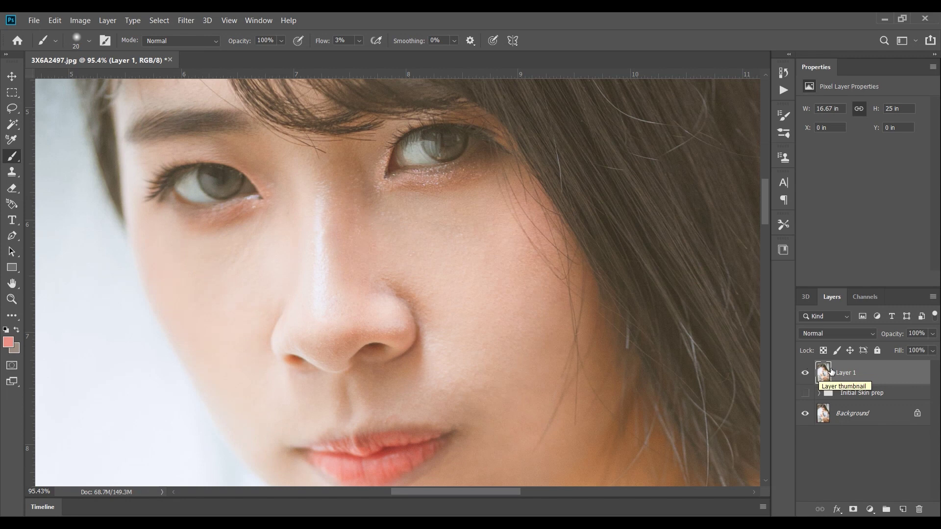
Duplicate the merged layer, naming the lower copy Color and the upper copy Texture.
left_click_drag(859, 381, 903, 509)
left_click(844, 396)
double_click(837, 397)
type("Color")
key("Return")
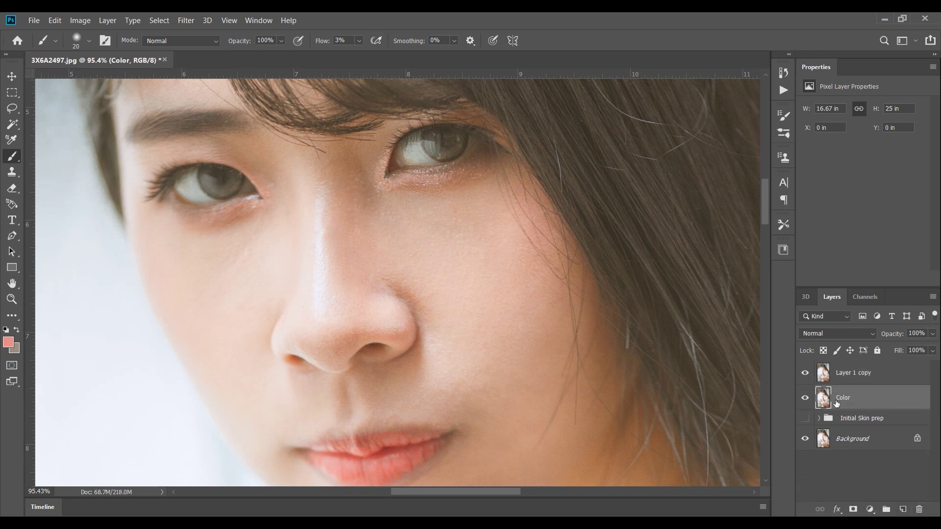
double_click(870, 372)
type("Texture")
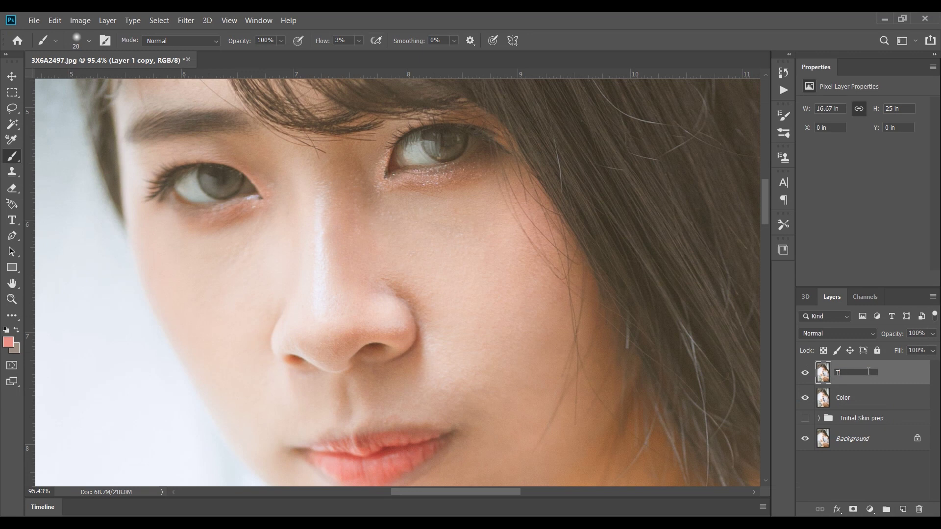
key("Return")
Group the Color and Texture layers and name the group Frequency Seperation.
left_click(854, 399, "shift")
left_click_drag(853, 399, 886, 512)
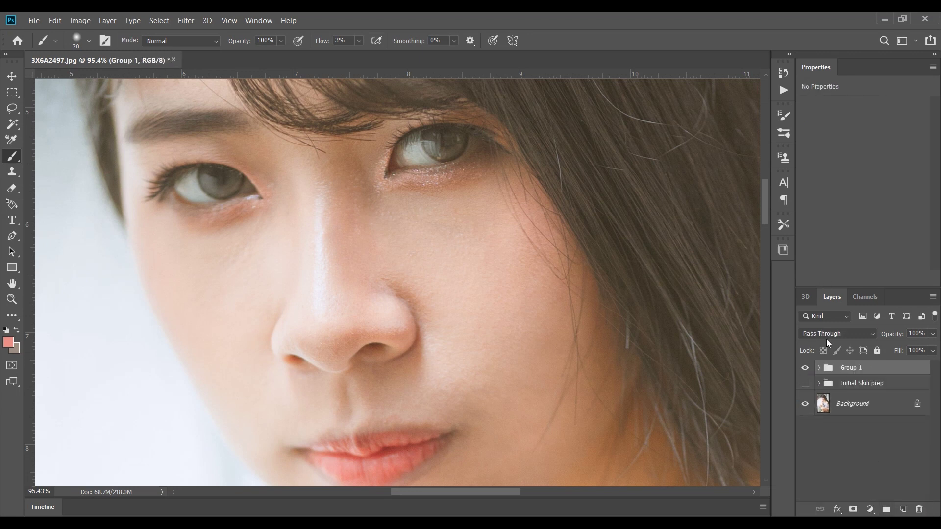
double_click(850, 368)
type("Frequency Seperation")
key("Return")
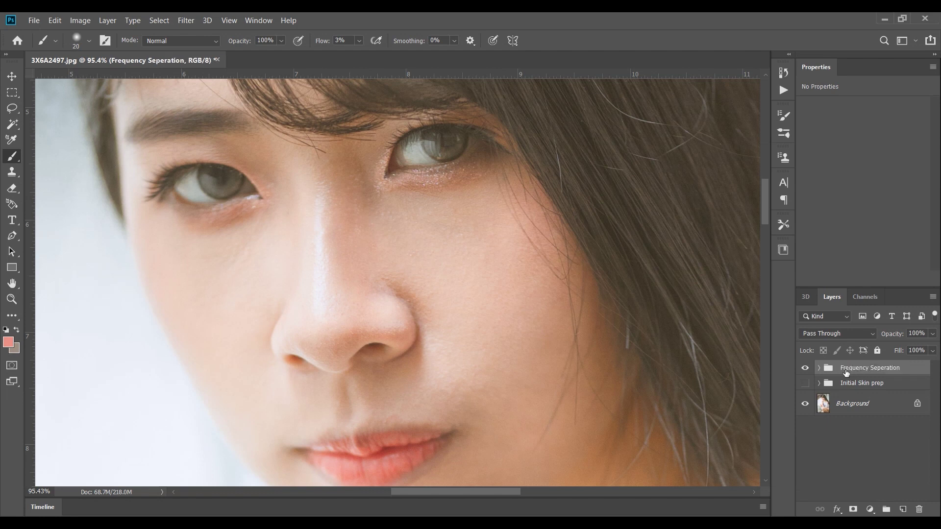
Hide the Texture layer and open Gaussian Blur for the Color layer, previewing the area around the eye.
left_click(818, 367)
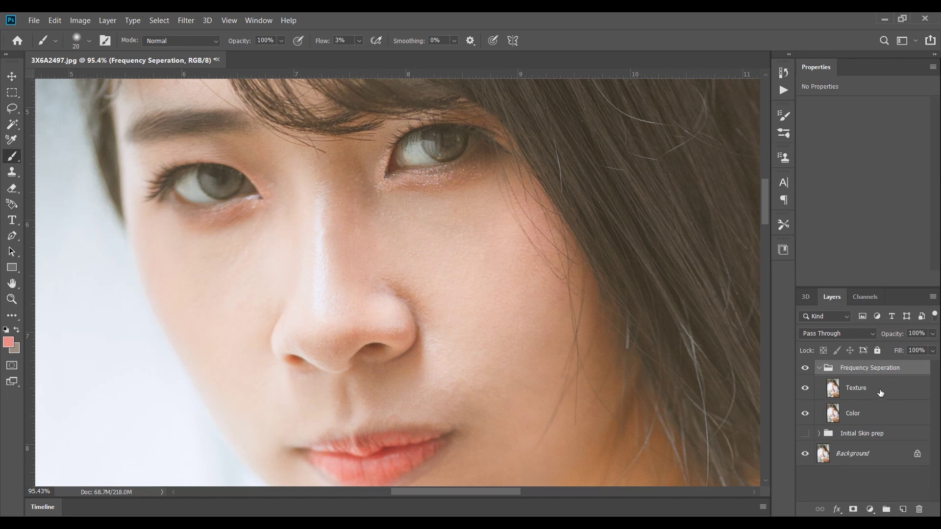
left_click(857, 416)
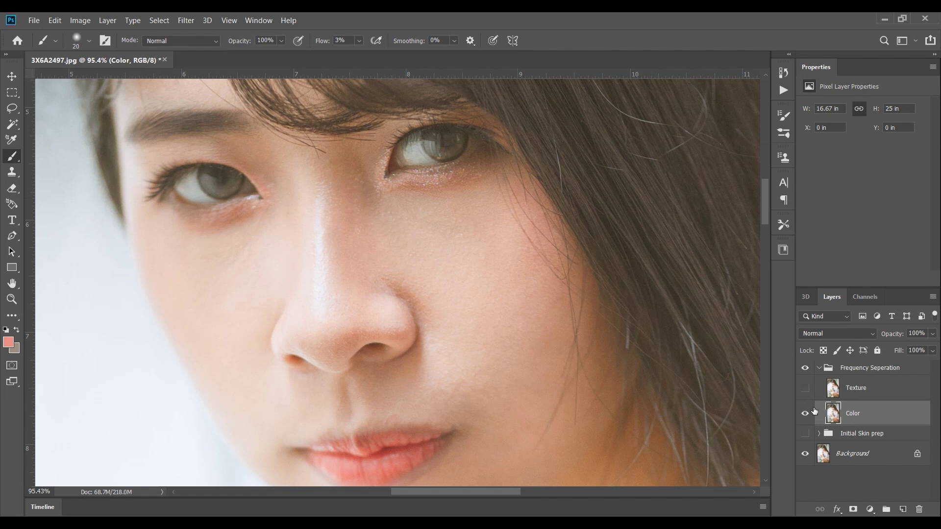
left_click(184, 21)
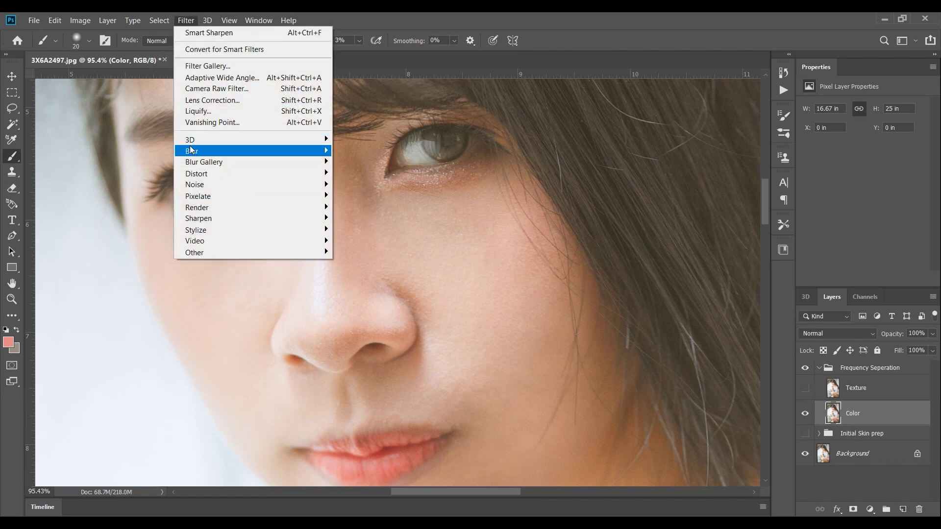
mouse_move(245, 151)
left_click(357, 198)
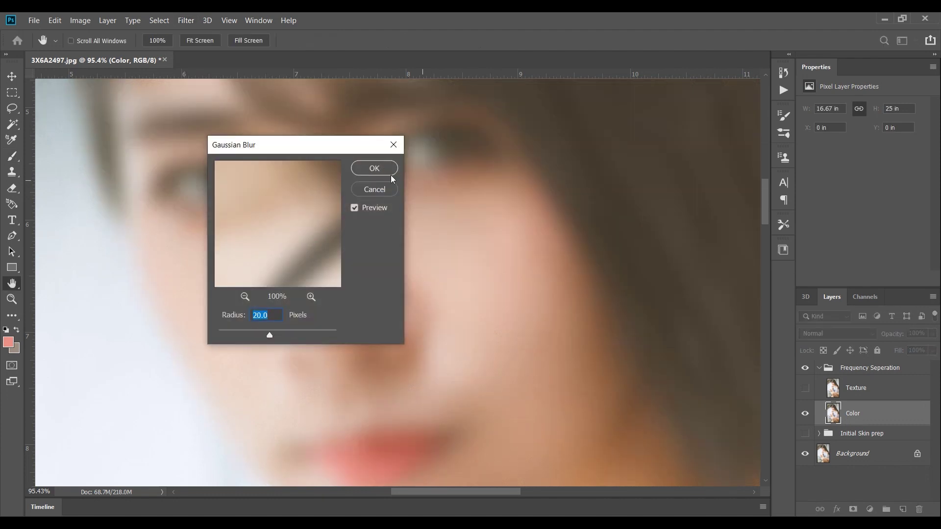
left_click_drag(322, 150, 234, 139)
left_click(415, 180)
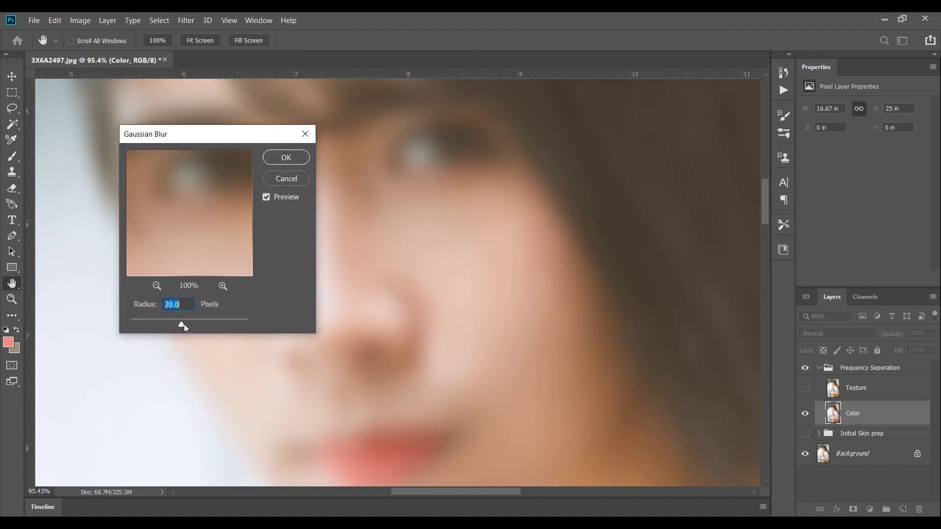
Apply the Gaussian Blur to the Color layer with a radius of 5 pixels.
left_click(222, 286)
left_click(223, 286)
left_click(156, 287)
left_click(156, 287)
left_click(156, 287)
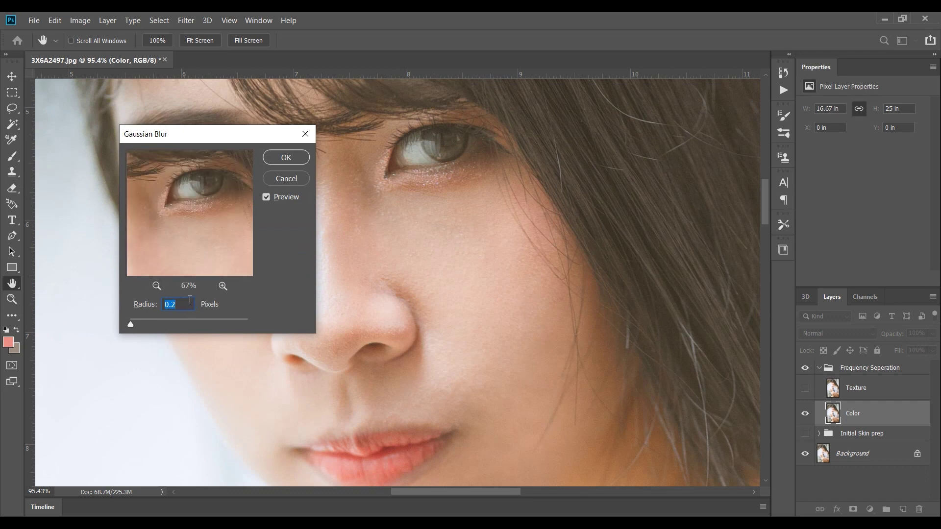
type("5")
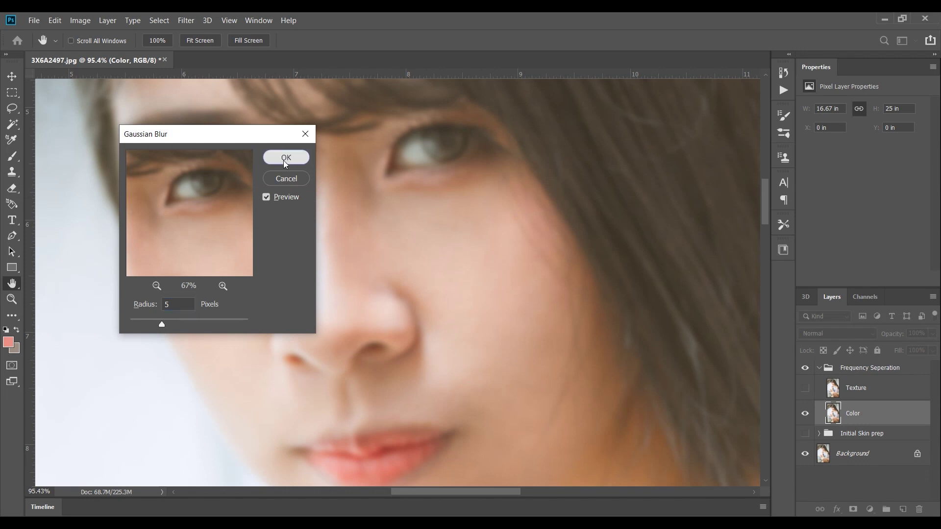
left_click(283, 160)
key("b")
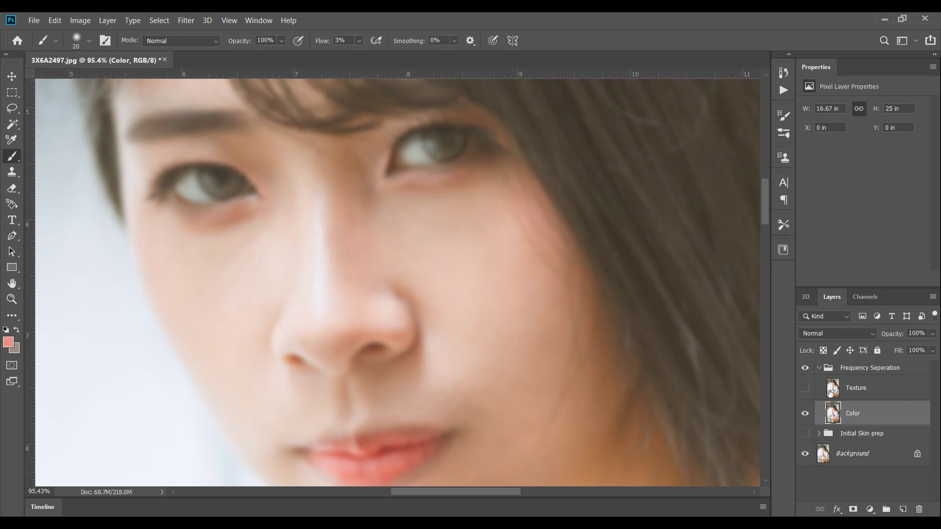
Show the Texture layer and apply the Color layer's image to it with Subtract blending, scale 2 and offset 128.
left_click(805, 388)
left_click(864, 386)
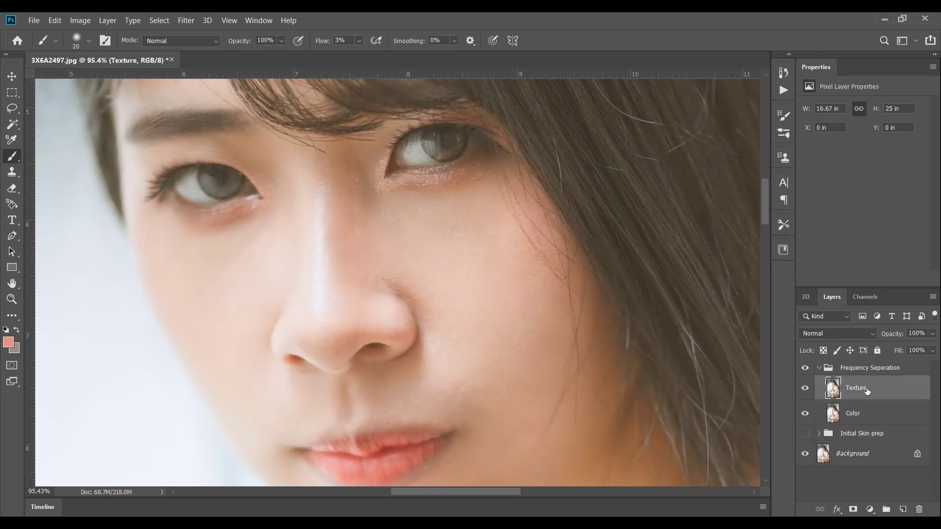
left_click(80, 21)
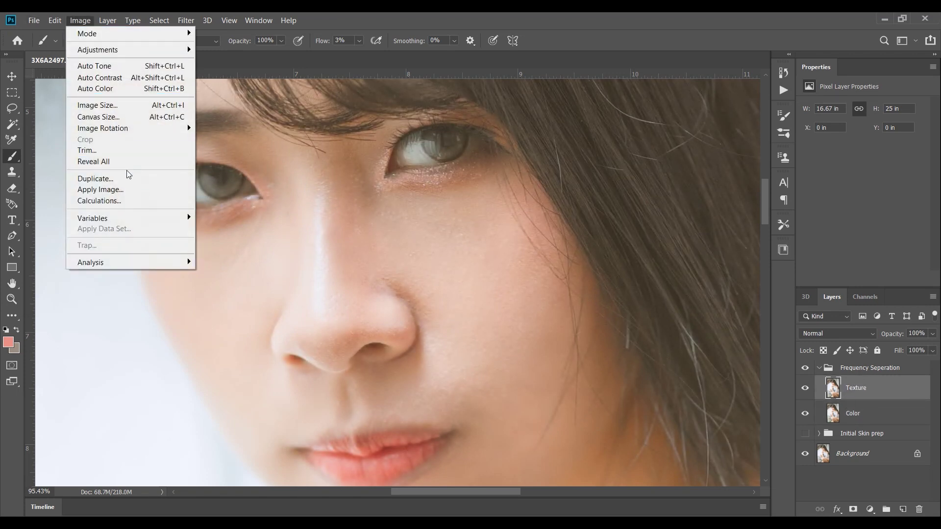
left_click(122, 187)
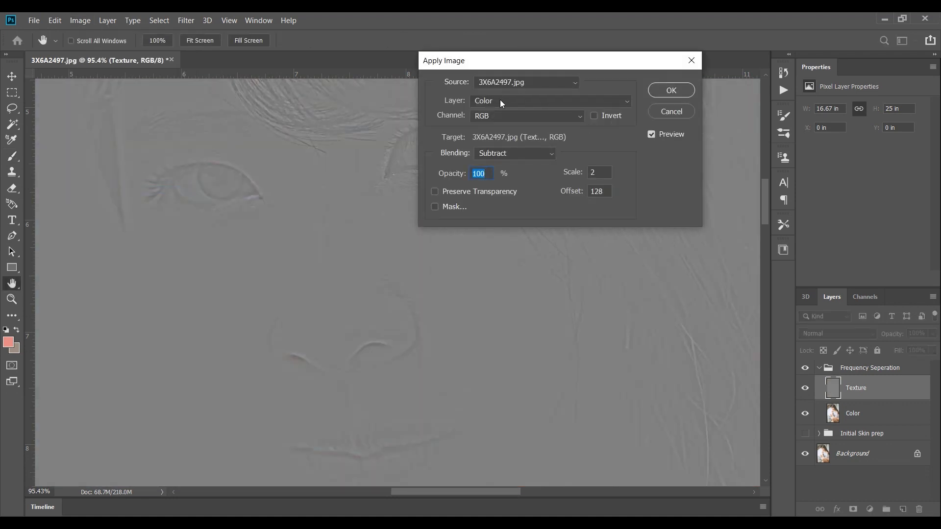
left_click(483, 101)
left_click(498, 147)
left_click(667, 92)
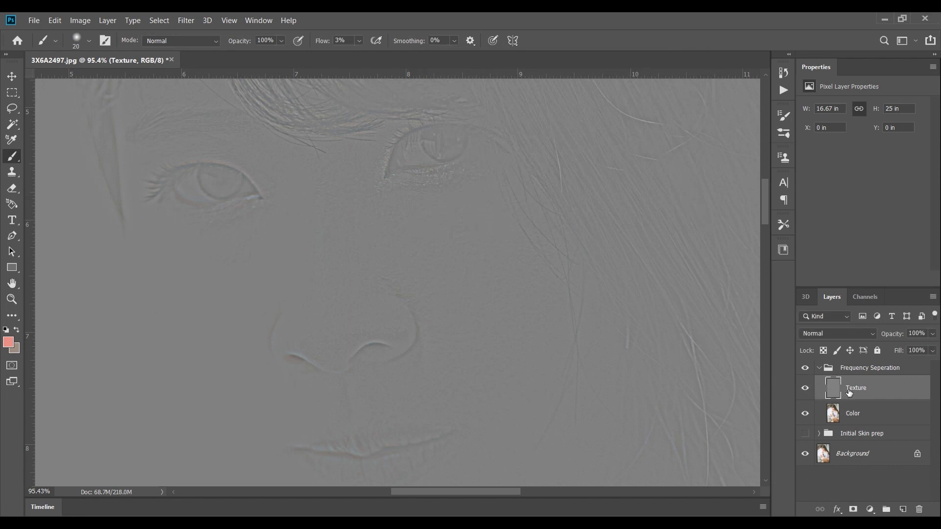
Examine the skin detail in the Texture layer and compare it with the blurred Color layer by toggling its visibility.
scroll(387, 213, "up", 5)
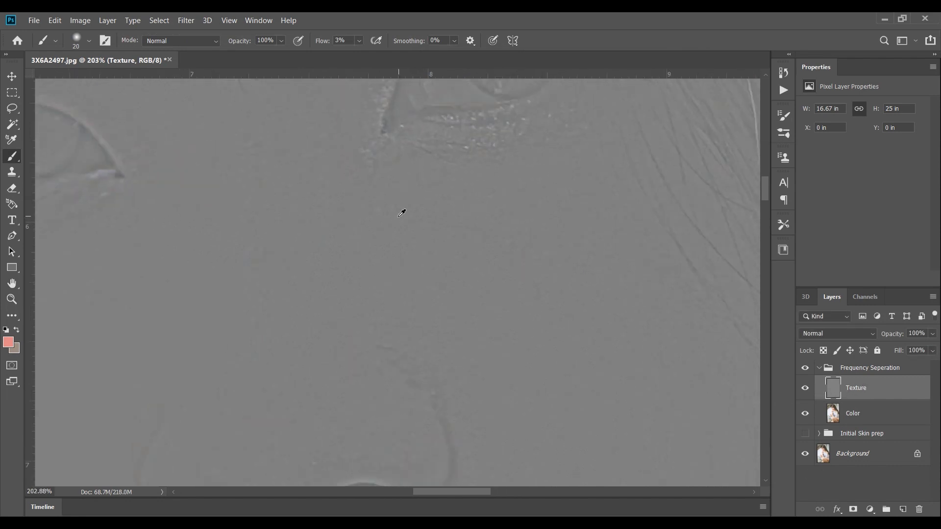
scroll(579, 378, "down", 3)
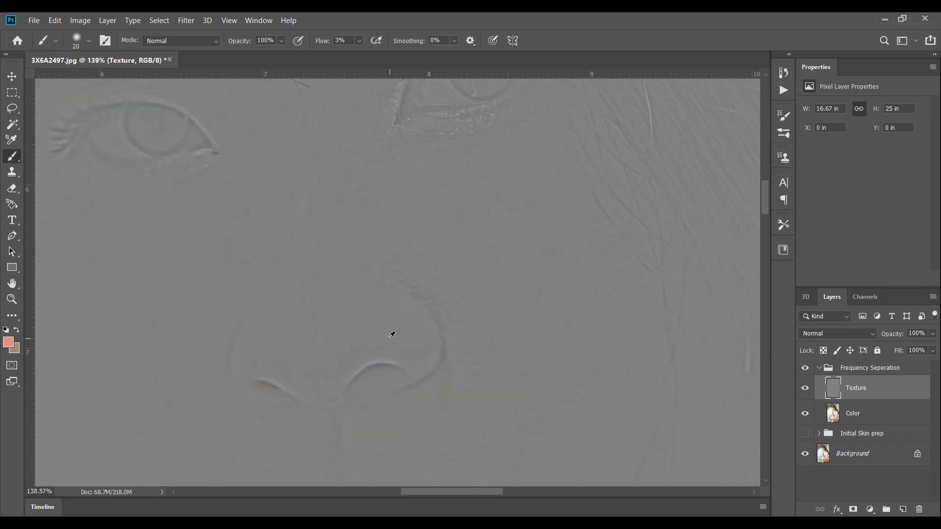
scroll(195, 172, "up", 2)
scroll(180, 195, "down", 4)
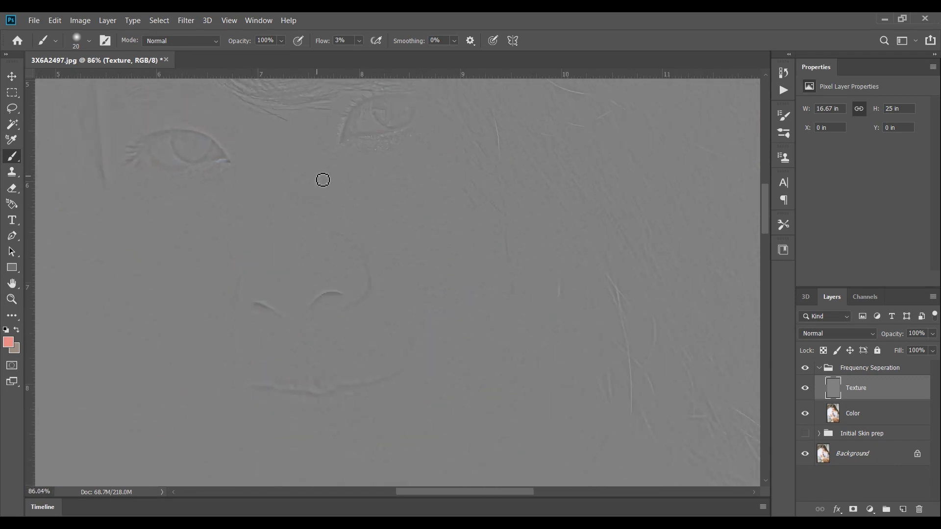
scroll(392, 156, "up", 3)
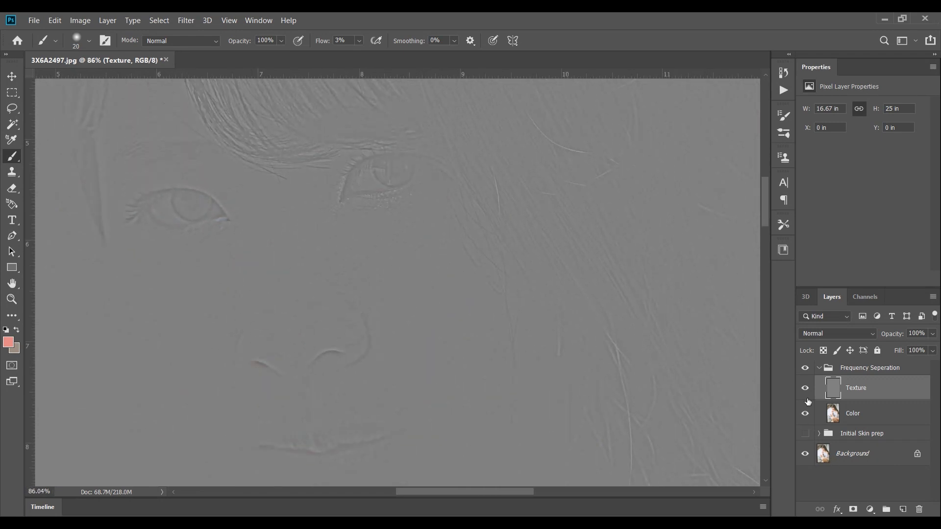
left_click(805, 389)
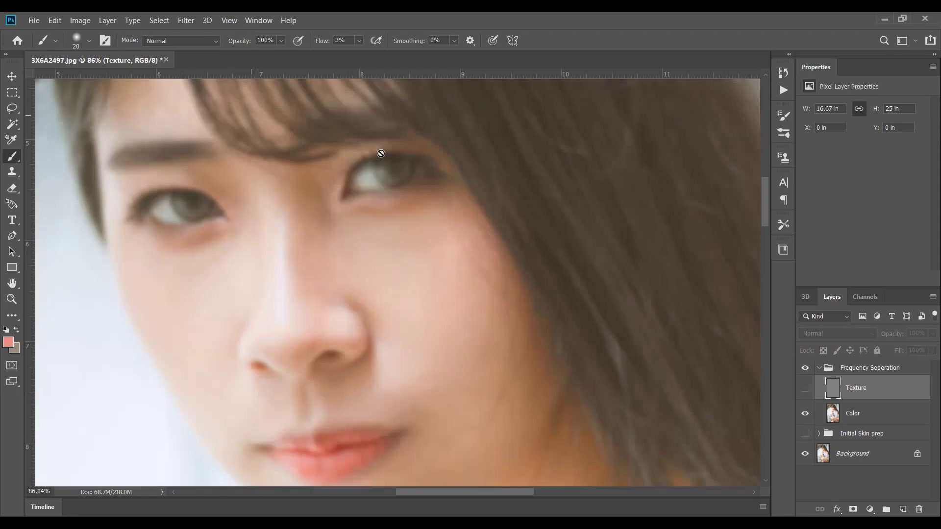
left_click(805, 388)
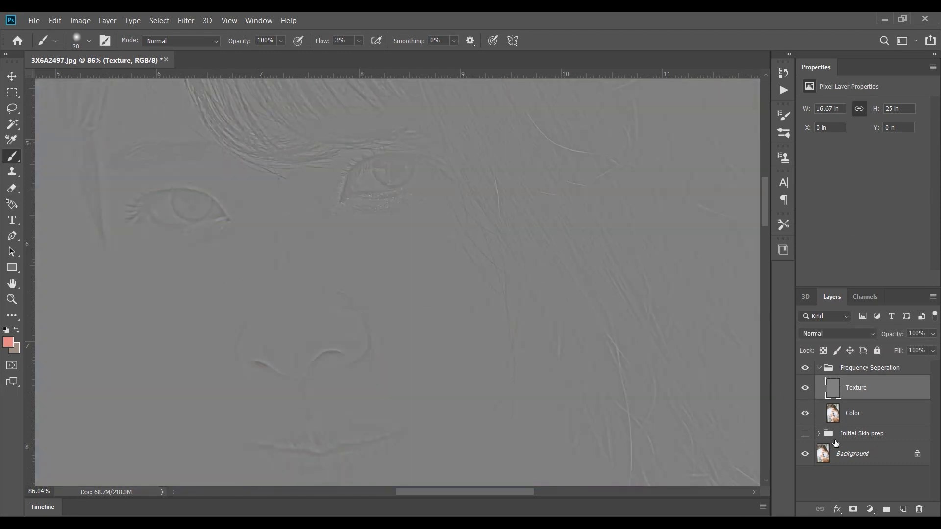
Set the Texture layer's blend mode to Linear Light and show the Initial Skin prep group.
left_click(828, 334)
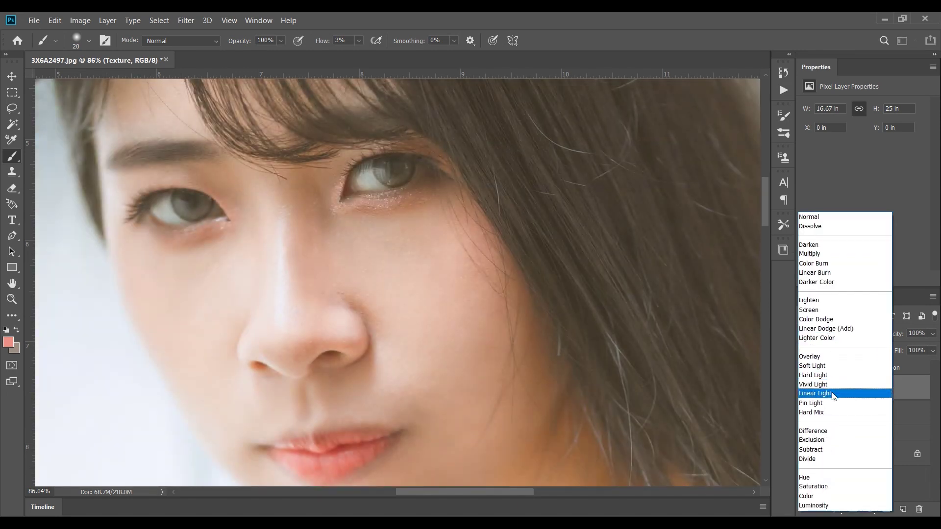
left_click(833, 396)
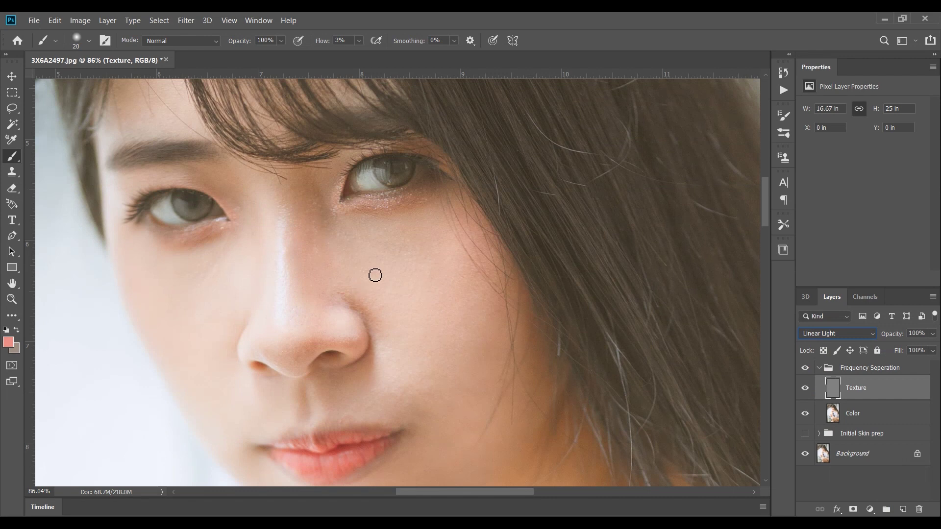
left_click(805, 434)
Compare the skin around the eyes and nose with the Frequency Seperation group hidden and shown.
left_click(12, 76)
scroll(304, 199, "up", 1)
left_click(801, 369)
left_click(802, 369)
left_click(802, 369)
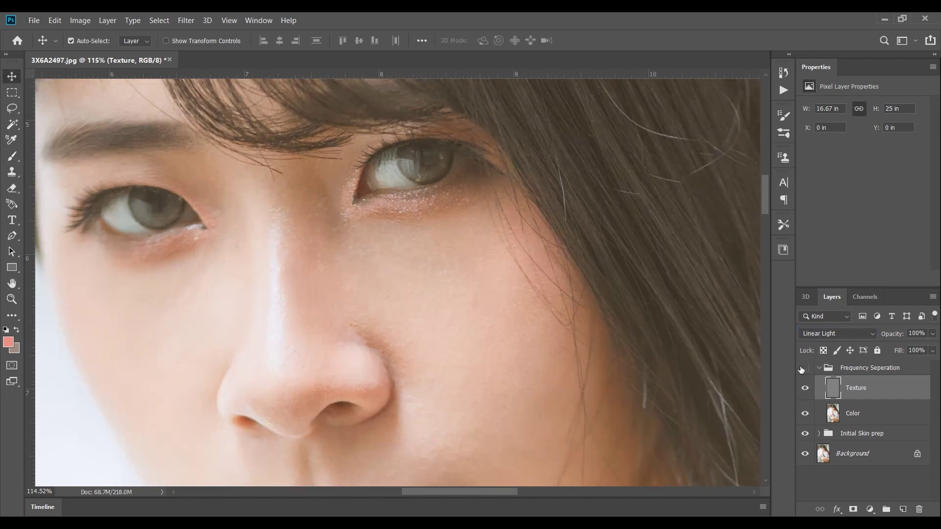
left_click(801, 369)
left_click(802, 369)
left_click(802, 369)
left_click(803, 369)
left_click(803, 368)
left_click(803, 368)
left_click(803, 369)
Duplicate the Texture layer and set the copy's opacity to 50%.
left_click_drag(873, 386, 902, 508)
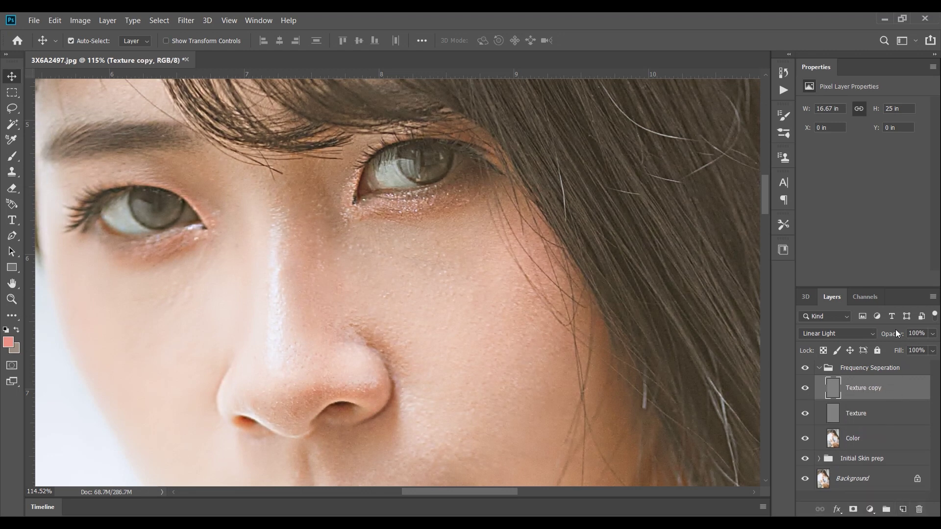
type("50")
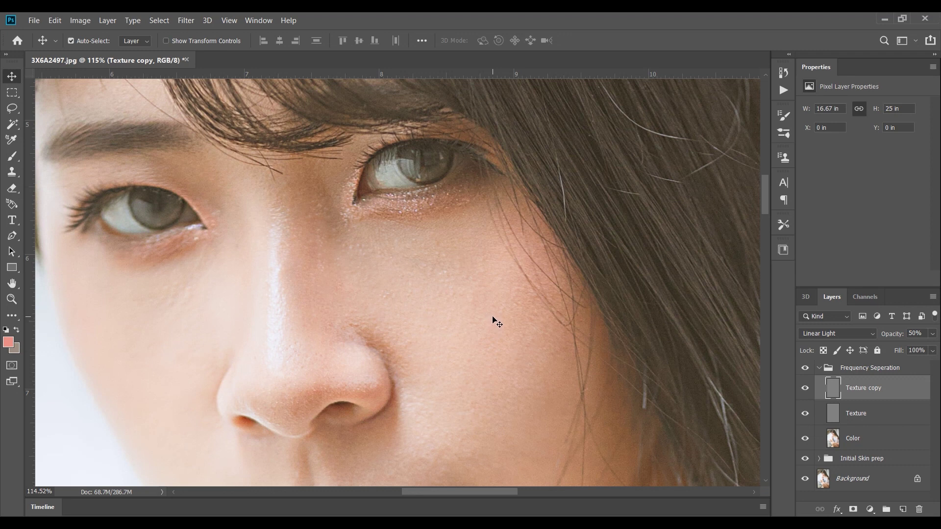
Apply a Gaussian Blur with a radius of 35 pixels to the Color layer and inspect the smoothed face.
left_click(889, 446)
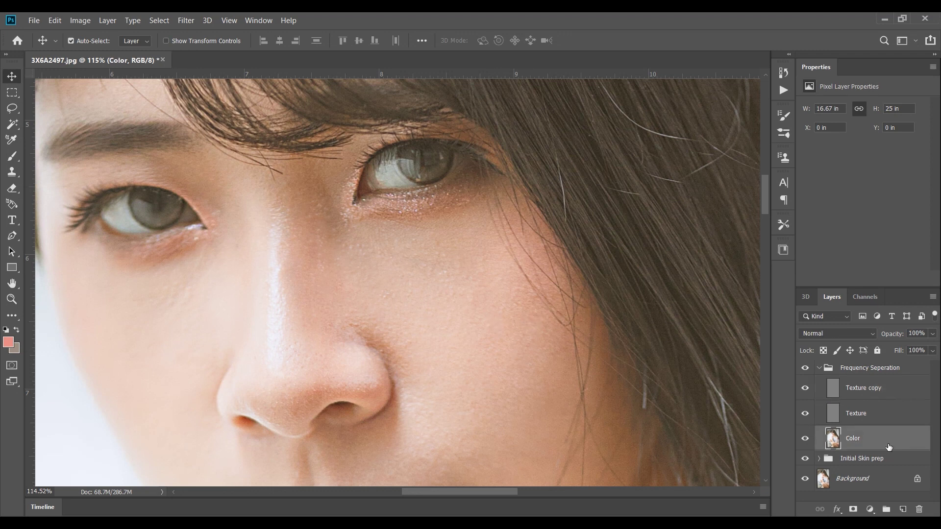
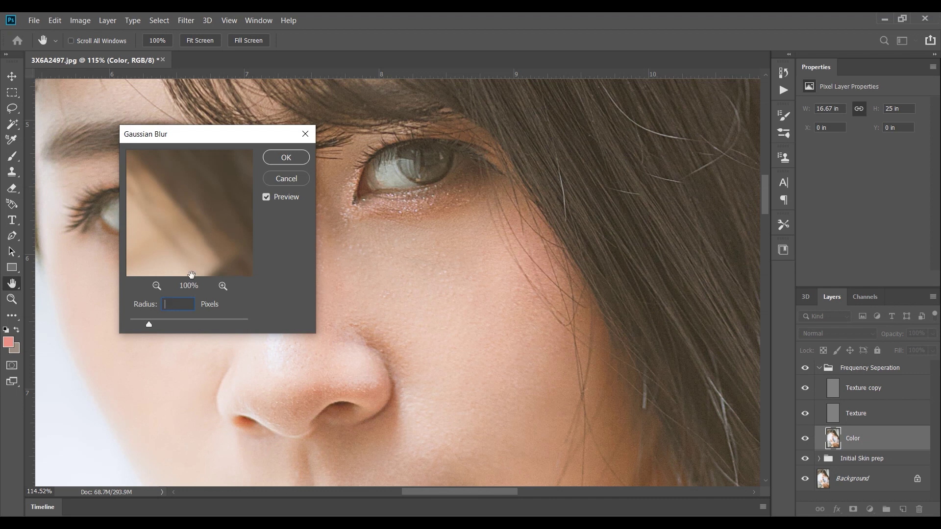
type("35")
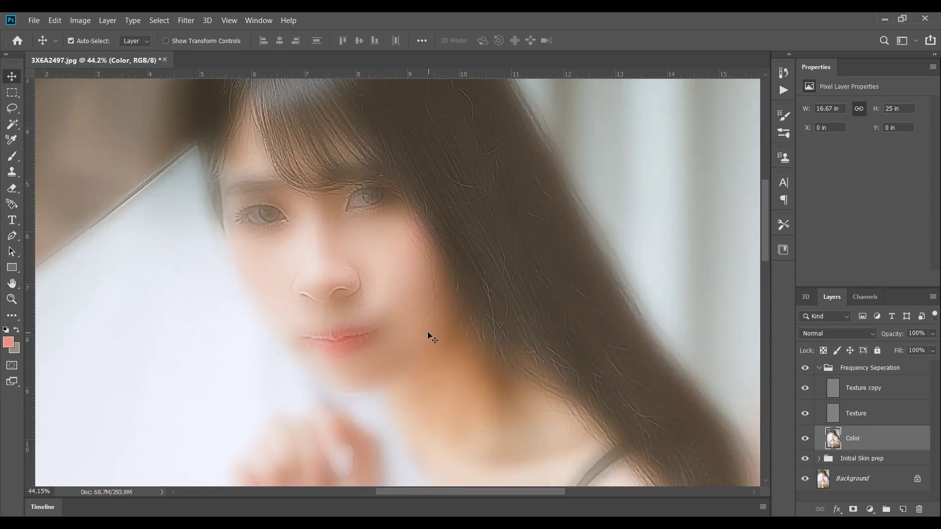
scroll(363, 254, "up", 2)
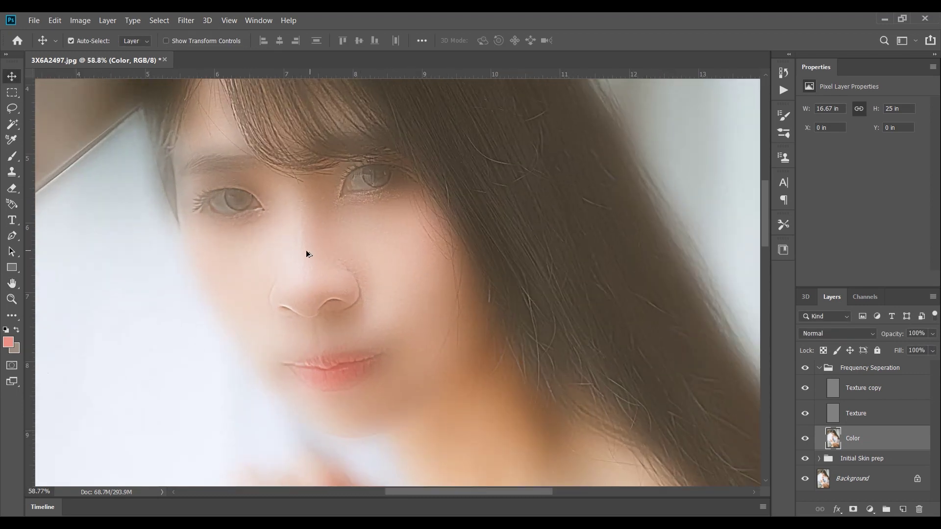
scroll(309, 252, "up", 1)
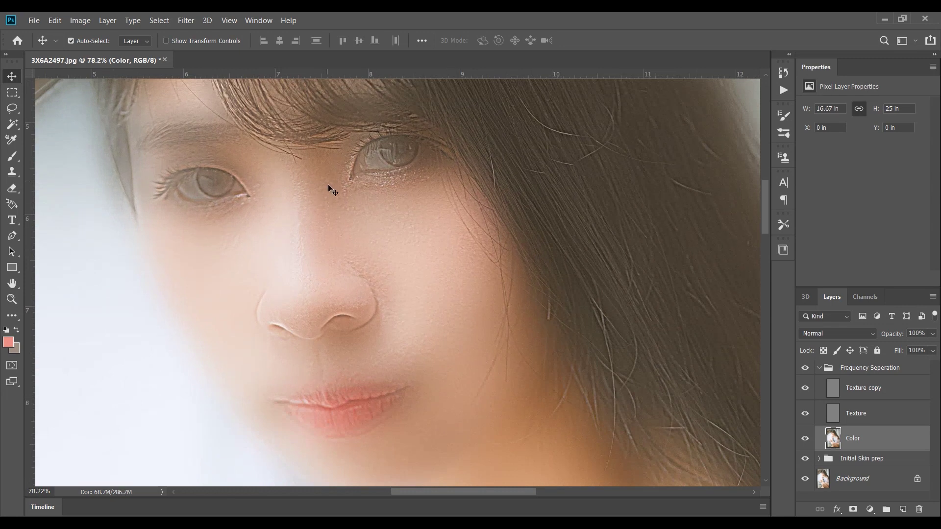
scroll(487, 228, "up", 1)
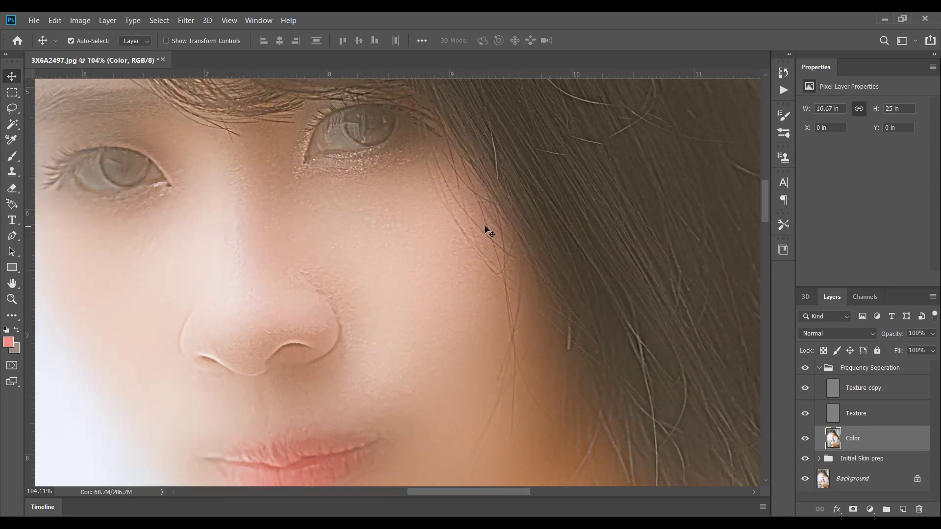
Add a layer mask to the Frequency Seperation group and invert it to black.
left_click(853, 375)
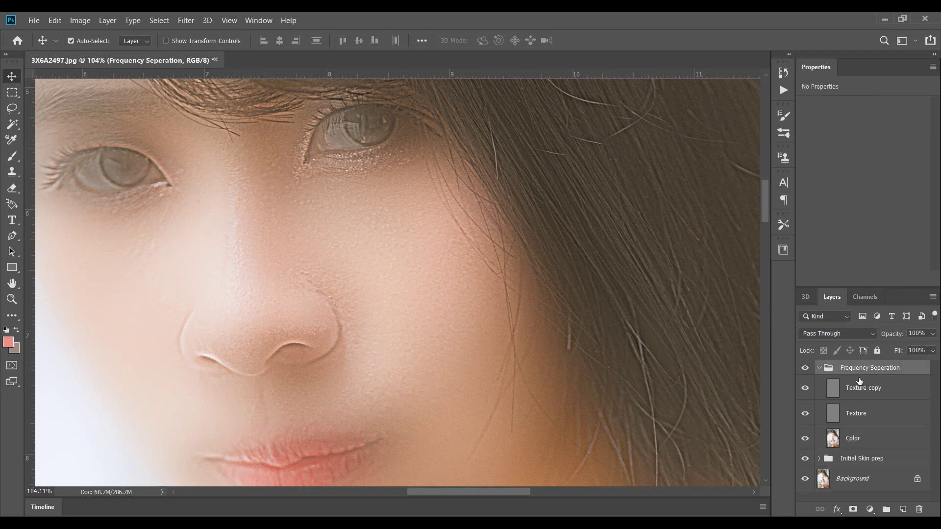
left_click(853, 510)
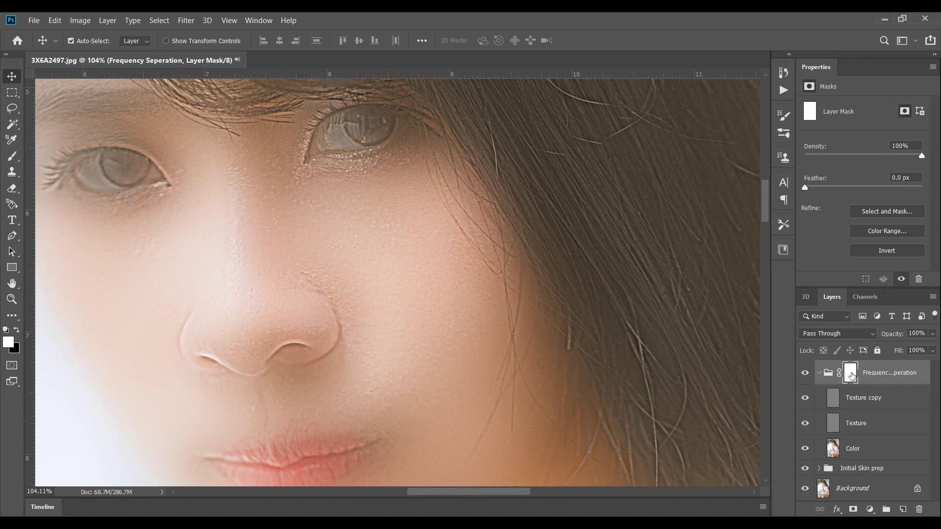
key("ctrl")
key("ctrl+i")
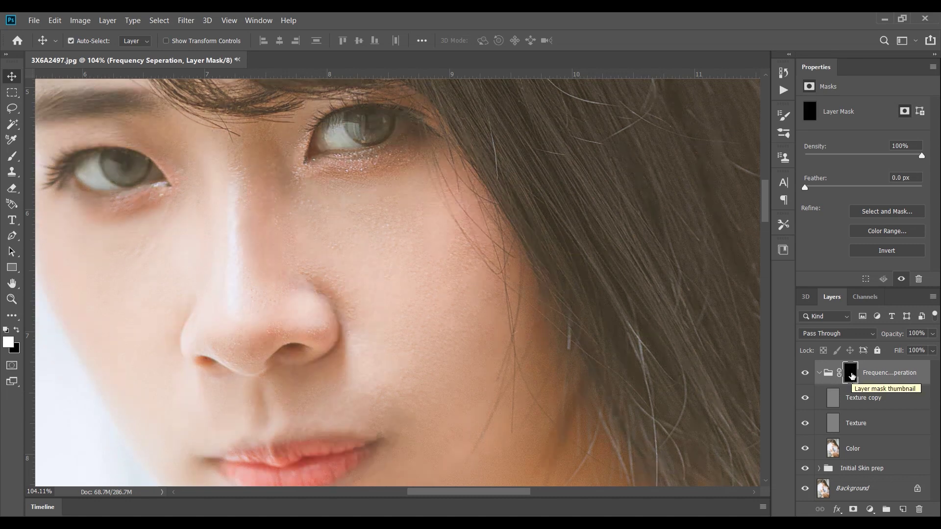
Choose the Brush tool with white as the foreground color and set its flow to 7%.
left_click_drag(489, 492, 466, 492)
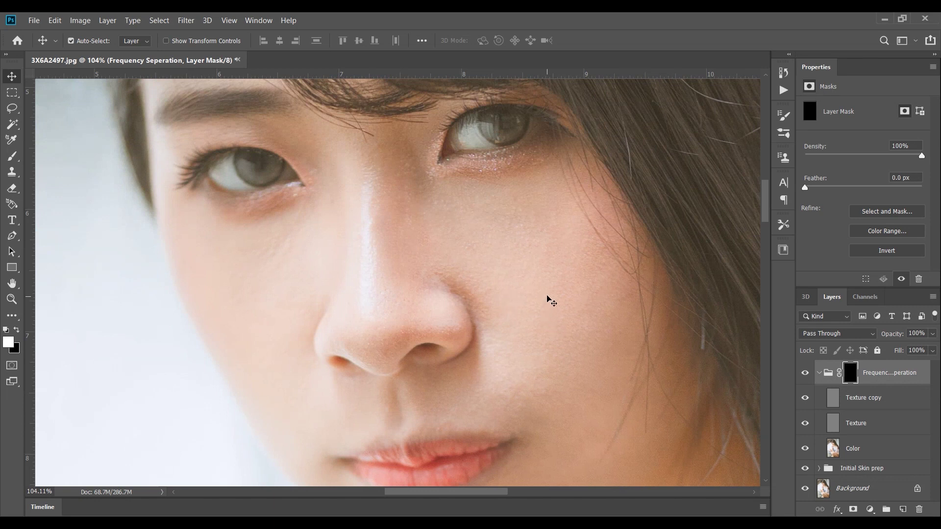
left_click(13, 157)
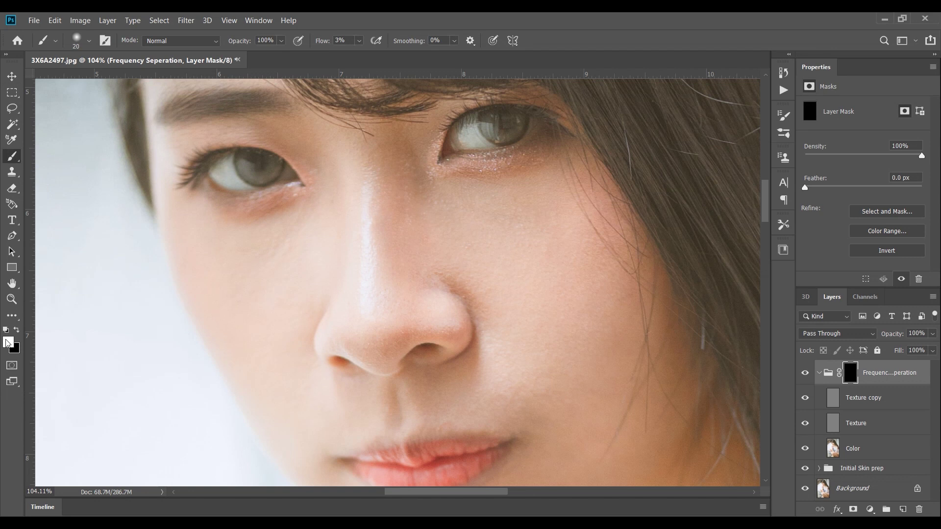
left_click(339, 41)
type("5")
key("alt")
key("Return")
type("7")
key("Return")
Enlarge the brush to 143 px and keep its hardness at 0%.
scroll(561, 240, "down", 5)
mouse_move(545, 238)
left_mouse_down()
mouse_move(601, 258)
mouse_move(578, 251)
left_mouse_up()
scroll(494, 275, "right", 2)
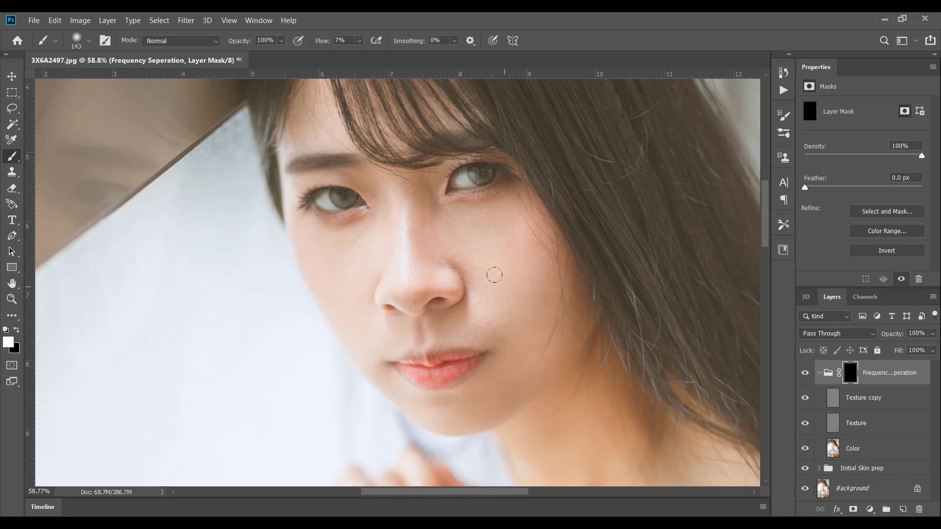
right_click(484, 220)
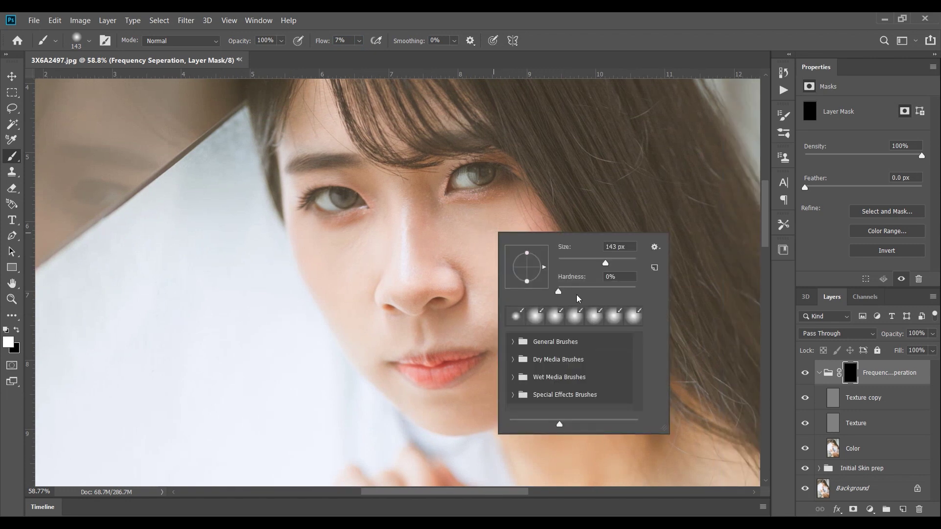
mouse_move(558, 292)
left_mouse_down()
mouse_move(587, 293)
mouse_move(559, 293)
left_mouse_up()
Select the Frequency Seperation group's mask and paint white over the cheeks and the skin around the nose.
left_click(889, 372)
left_click(890, 373)
left_click(552, 244, "alt")
scroll(552, 243, "up", 2)
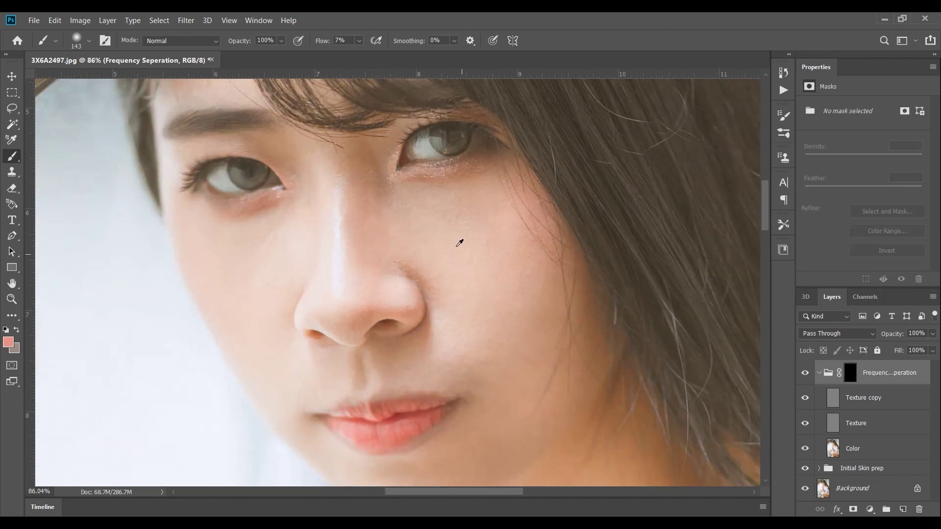
left_click(855, 376)
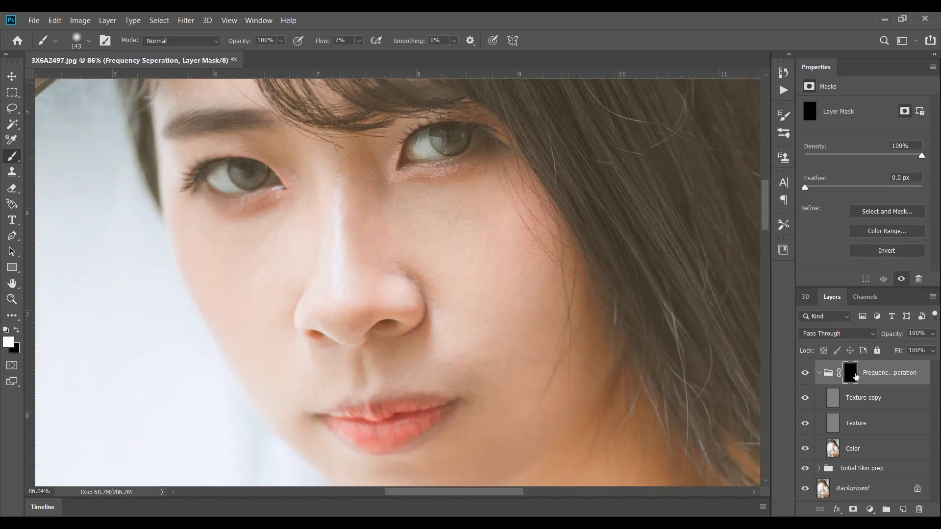
scroll(417, 232, "up", 1)
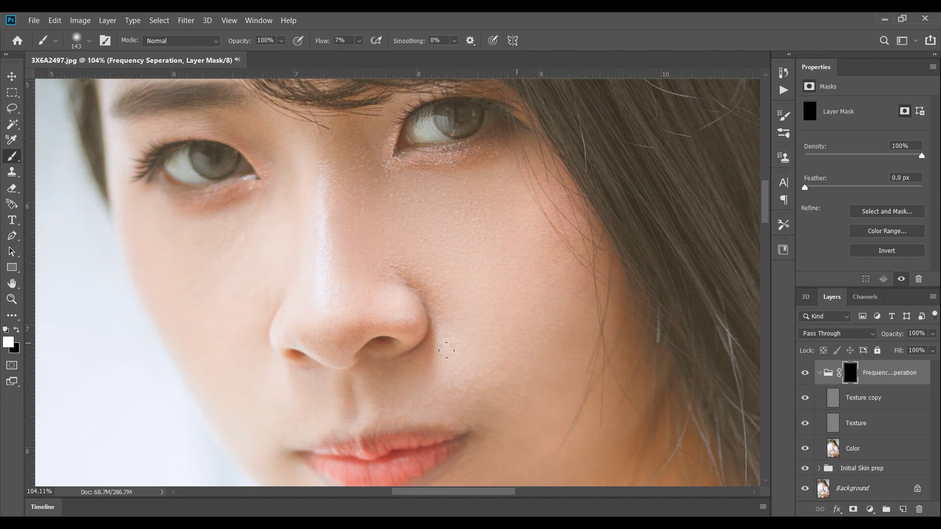
scroll(519, 361, "down", 2)
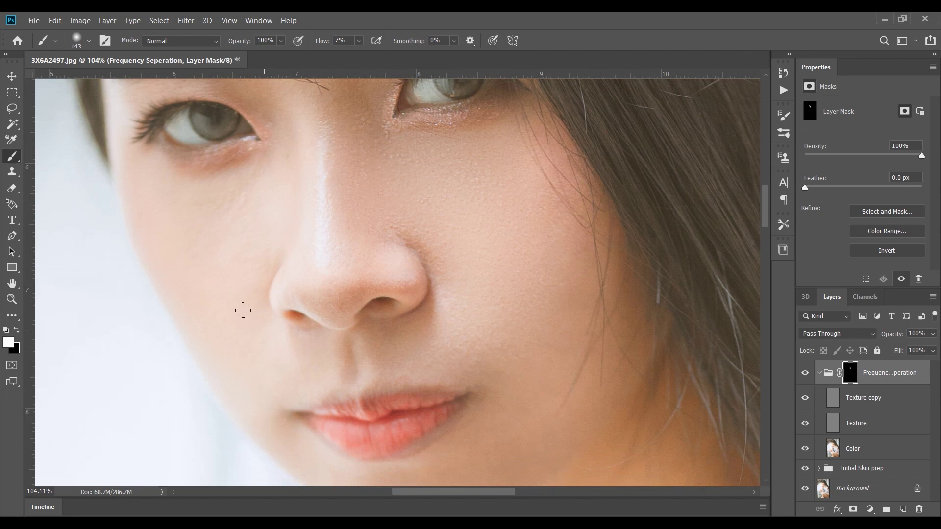
scroll(428, 285, "down", 2)
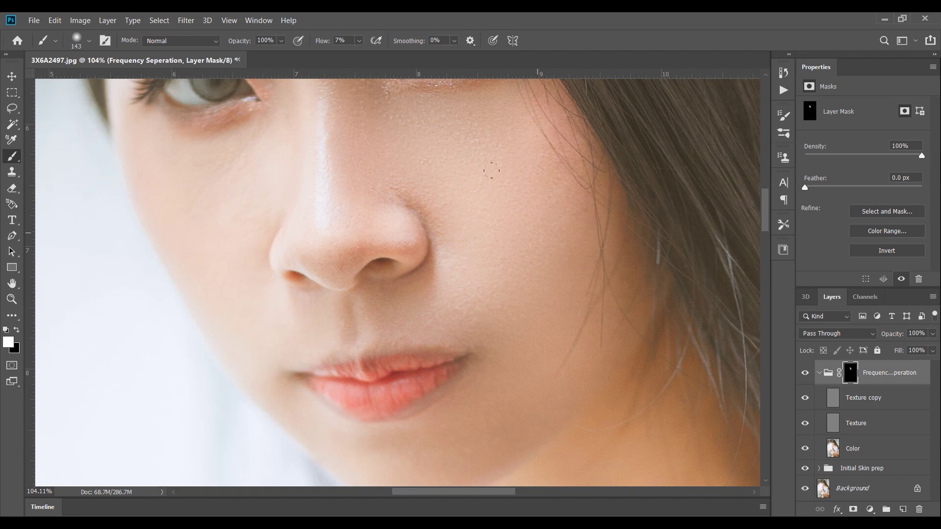
scroll(491, 170, "up", 1)
scroll(456, 226, "up", 1)
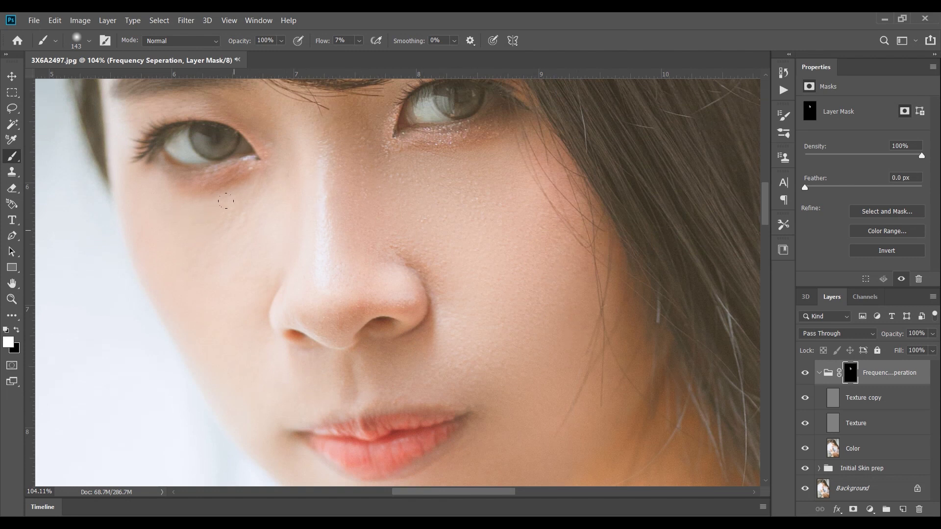
Reduce the brush to 78 px and paint white on the group's mask over the forehead, nose bridge and lower cheek.
scroll(319, 319, "up", 1)
left_click_drag(387, 227, 372, 193)
scroll(171, 186, "up", 4)
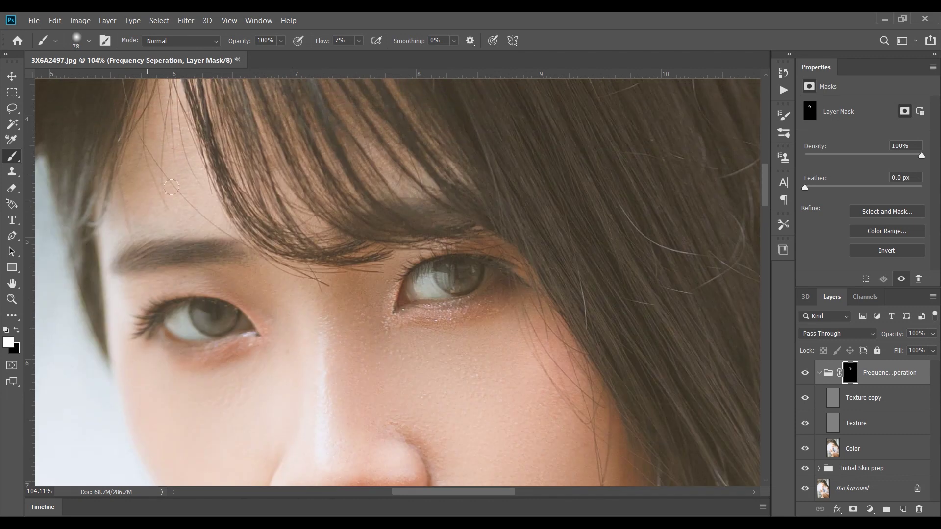
scroll(294, 245, "down", 2)
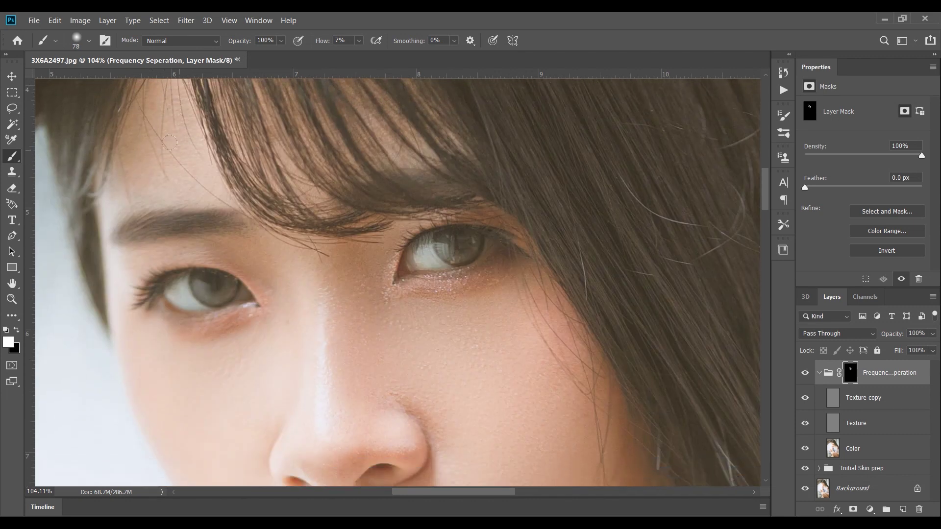
scroll(510, 371, "down", 2)
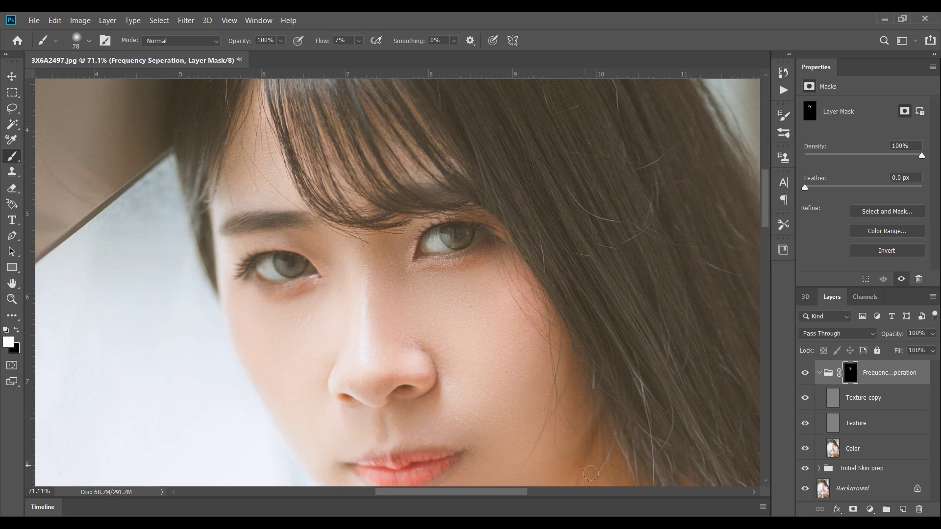
scroll(506, 459, "down", 2)
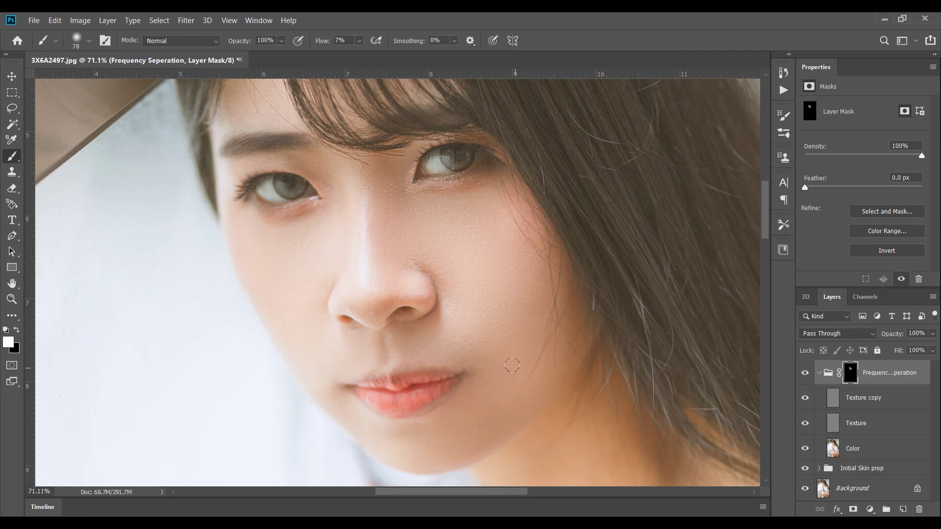
scroll(519, 361, "down", 1)
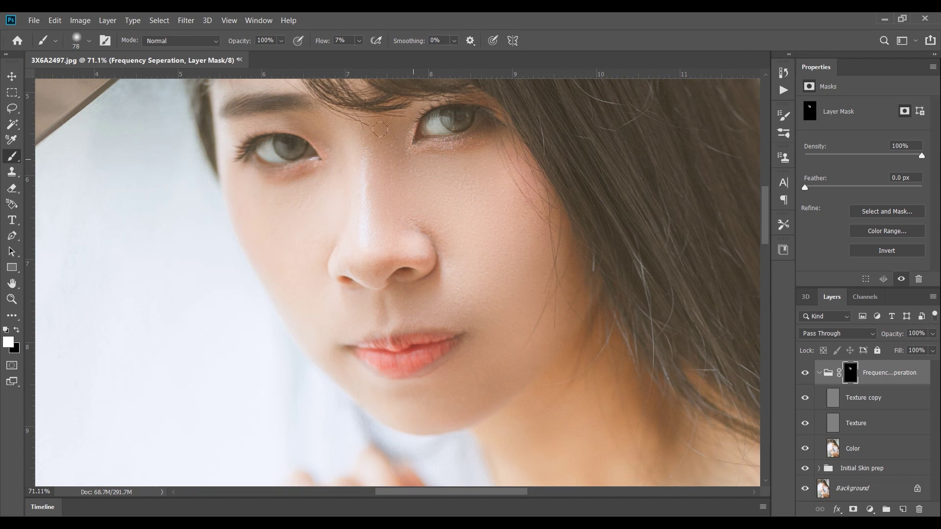
Enlarge the brush to 159 px and check the masked smoothing across the whole face.
left_click_drag(506, 212, 521, 248)
scroll(504, 214, "down", 3)
scroll(538, 221, "up", 5)
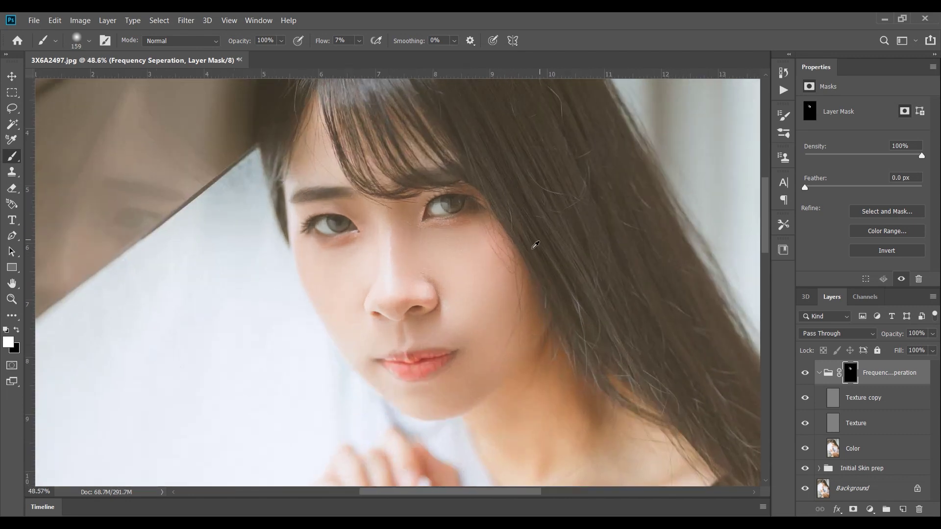
scroll(352, 278, "down", 2)
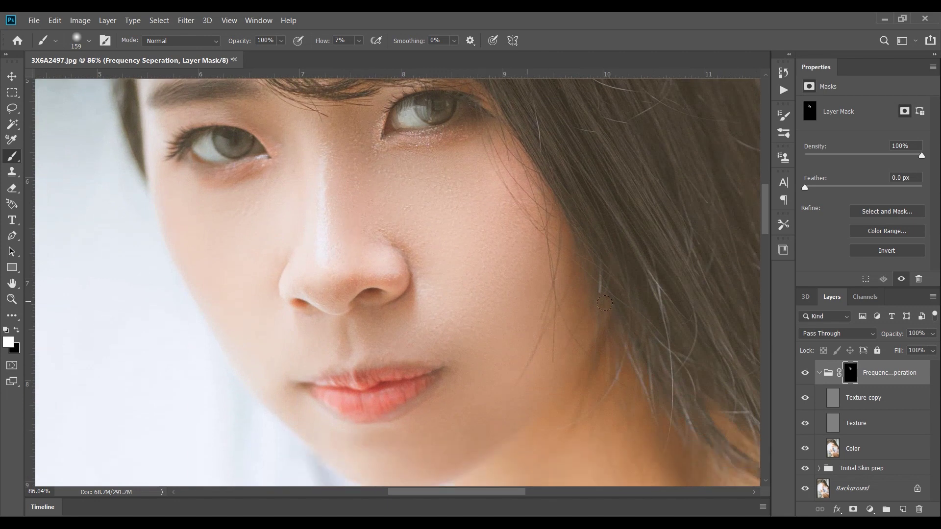
Lower the Frequency Seperation group's opacity to 76% and review the effect on the face.
left_click(878, 380)
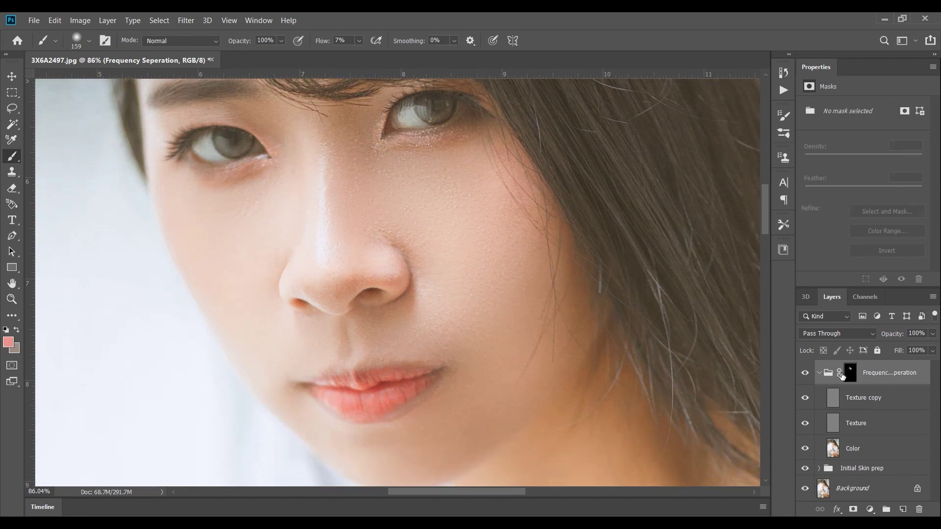
left_click(934, 334)
mouse_move(915, 351)
left_mouse_down()
mouse_move(876, 349)
mouse_move(913, 346)
left_mouse_up()
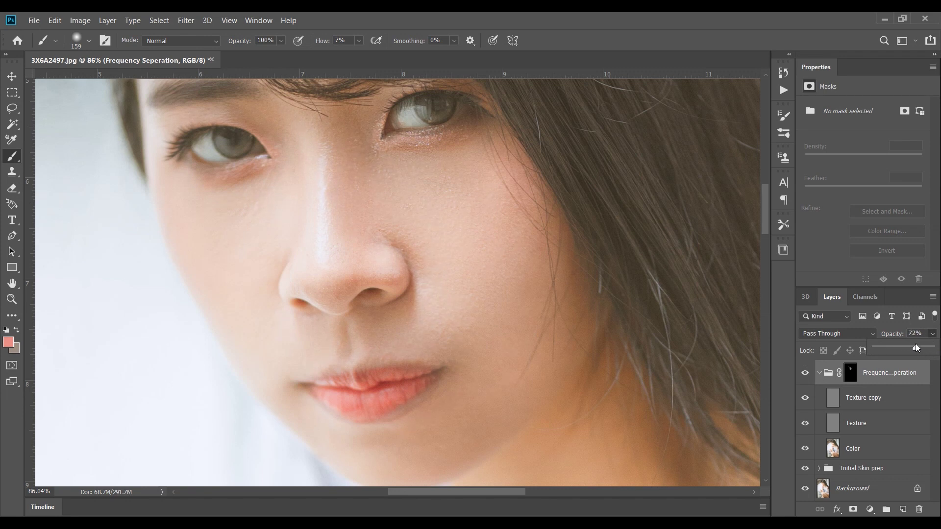
left_click_drag(922, 345, 904, 336)
left_click_drag(919, 345, 917, 346)
scroll(397, 284, "down", 1)
scroll(411, 248, "up", 2)
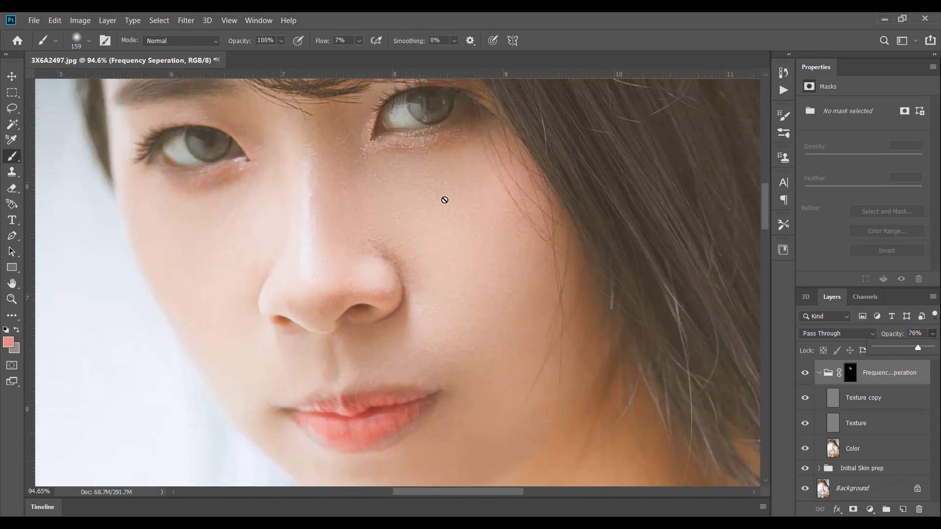
scroll(444, 200, "down", 4)
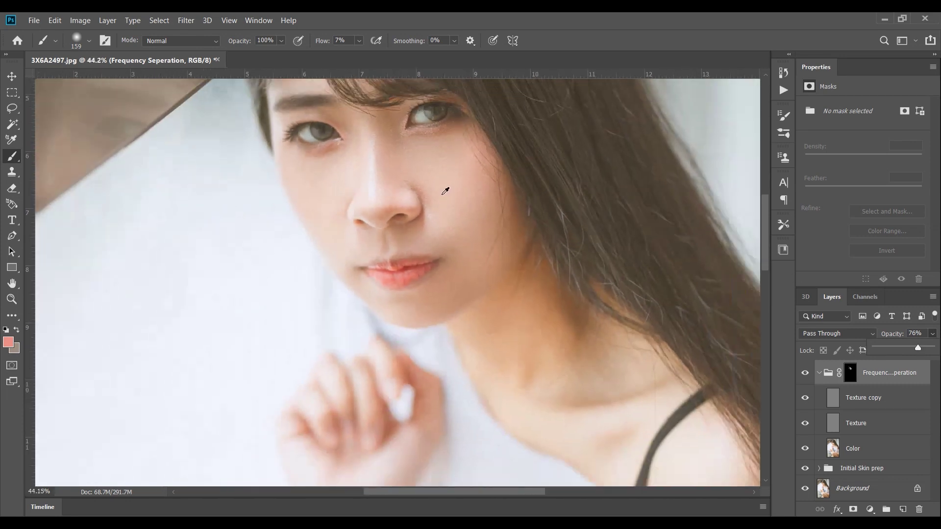
Run the Sculpting action from the Beauty action set.
scroll(444, 192, "down", 4)
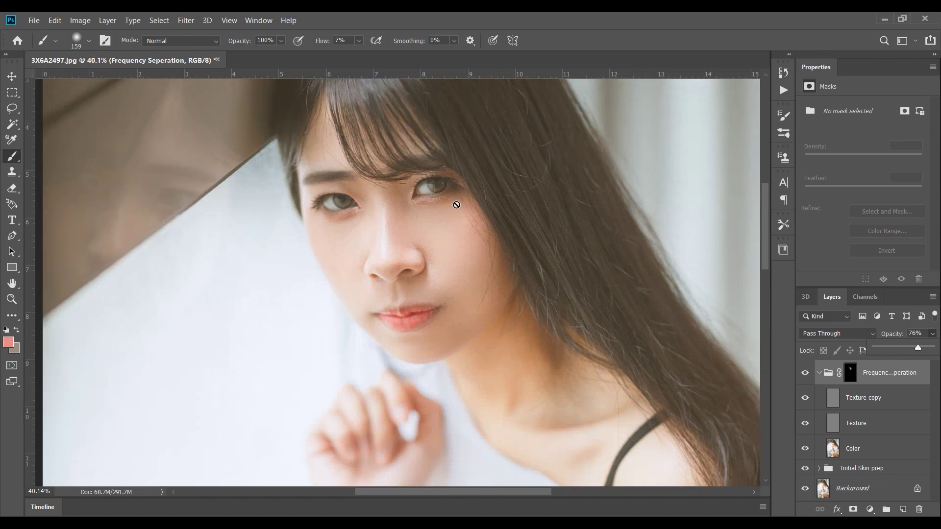
scroll(455, 210, "up", 5)
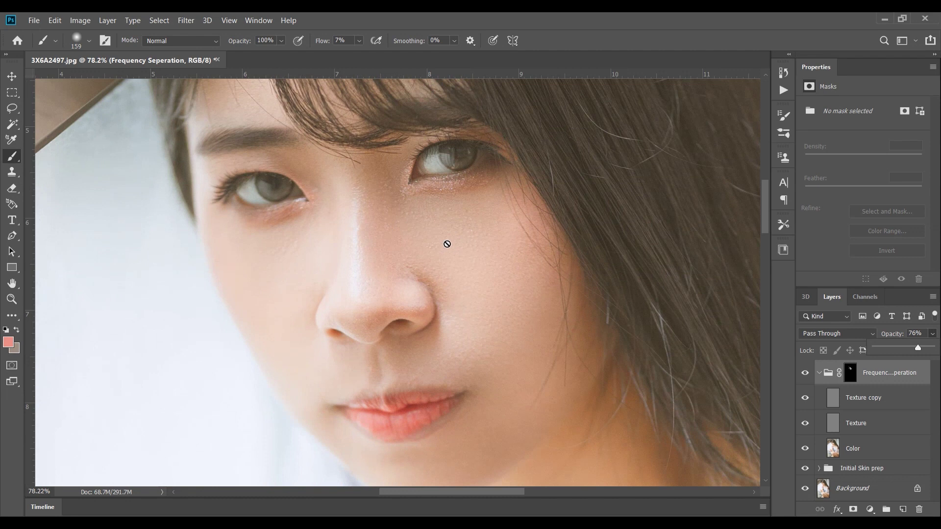
scroll(447, 245, "down", 5)
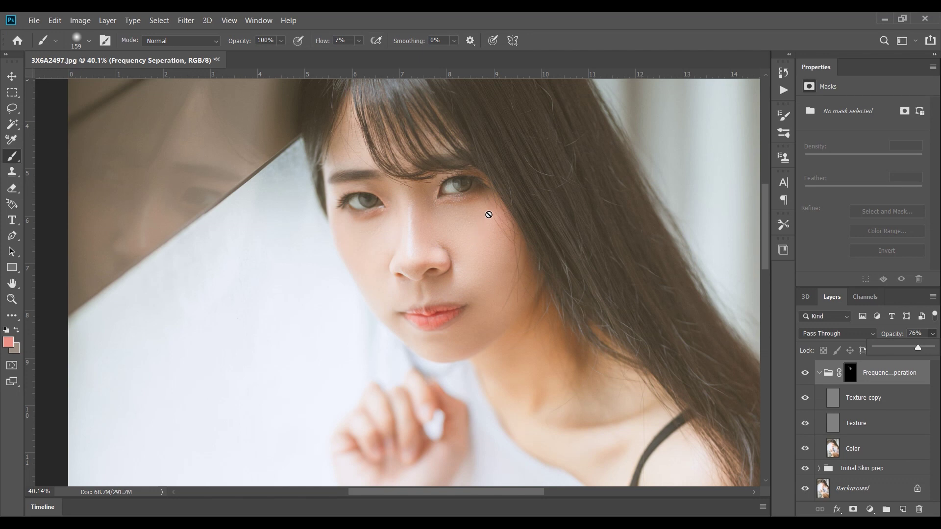
scroll(507, 208, "up", 2)
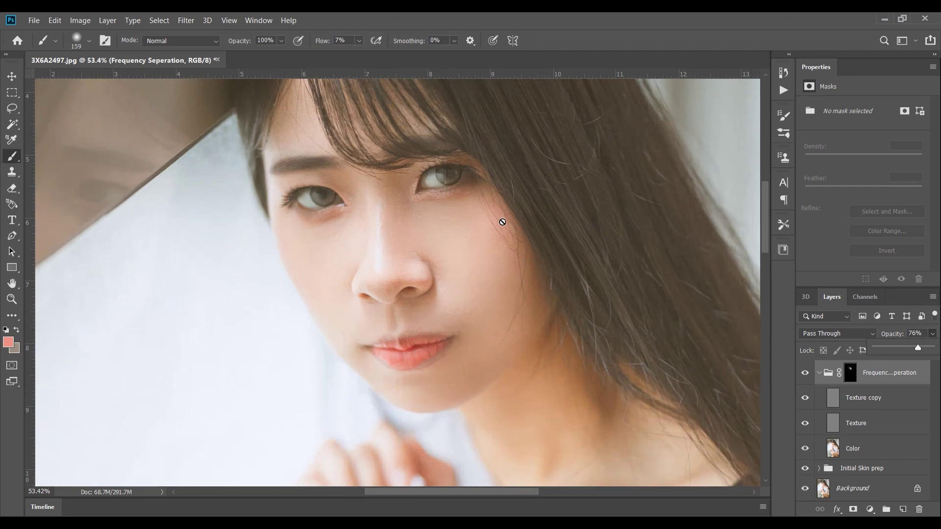
left_click(782, 90)
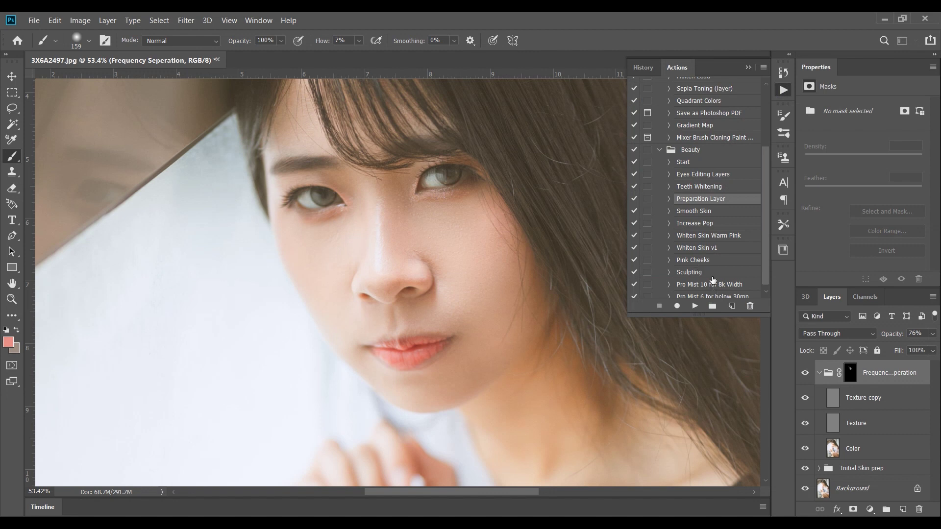
left_click(691, 273)
left_click(695, 306)
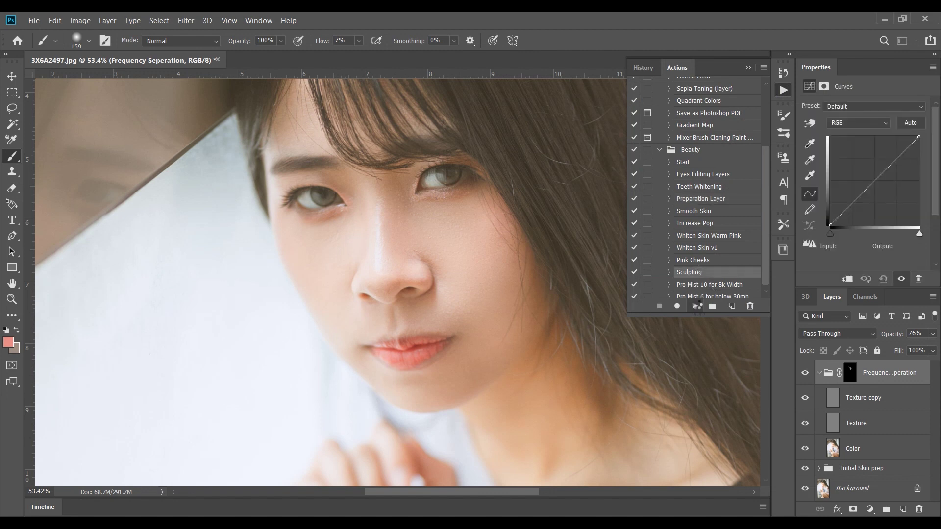
left_click(748, 68)
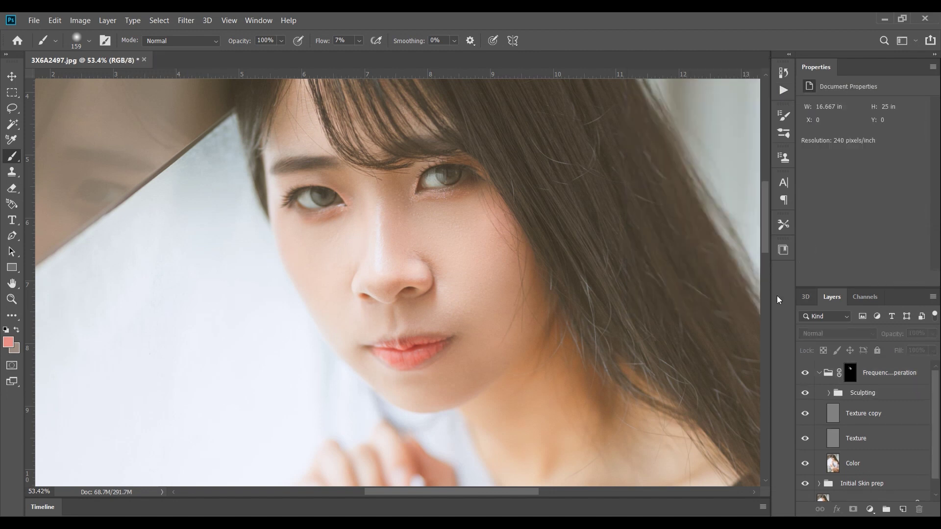
Move the Sculpting group out of the Frequency Seperation group to the top of the layer stack and expand it.
left_click_drag(877, 396, 834, 365)
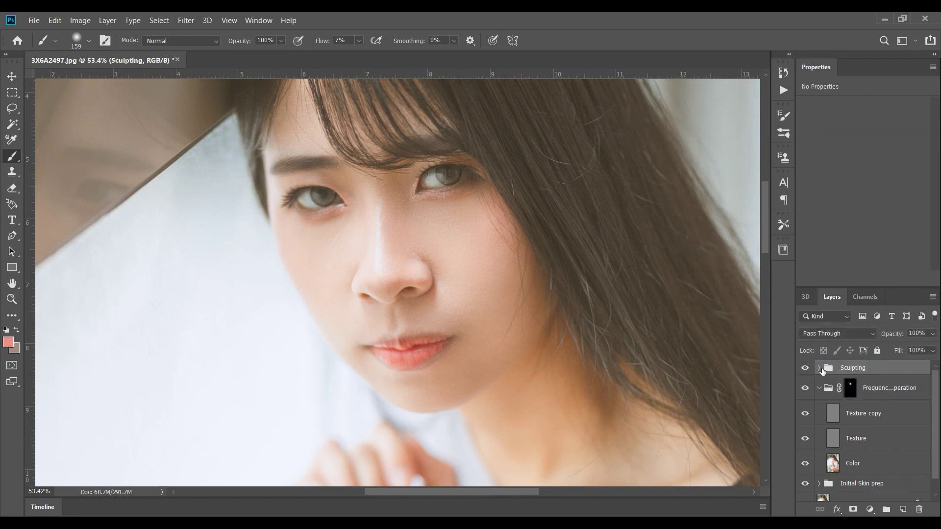
left_click(818, 367)
left_click(885, 435)
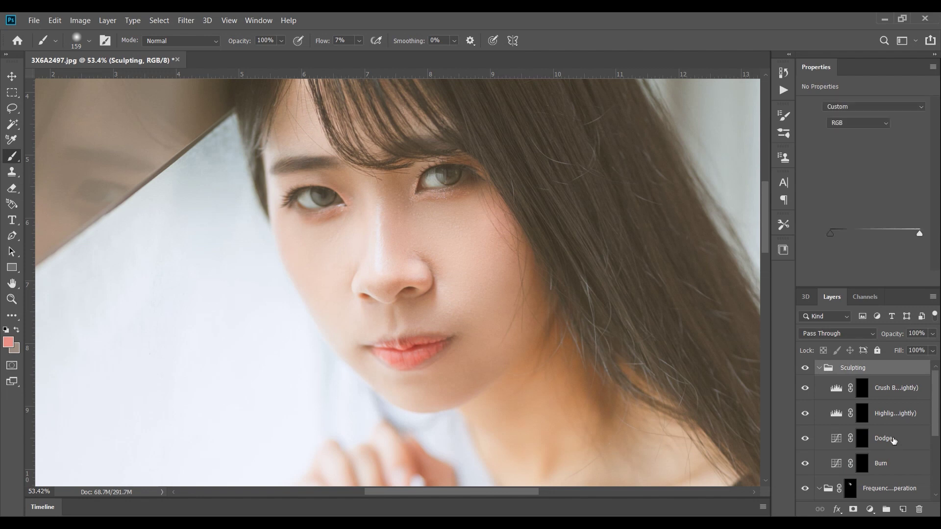
Paint white on the Burn mask along the cheek and jaw at 363 px, and on the Dodge mask along the nose bridge at 66 px.
left_click(861, 463)
key("d")
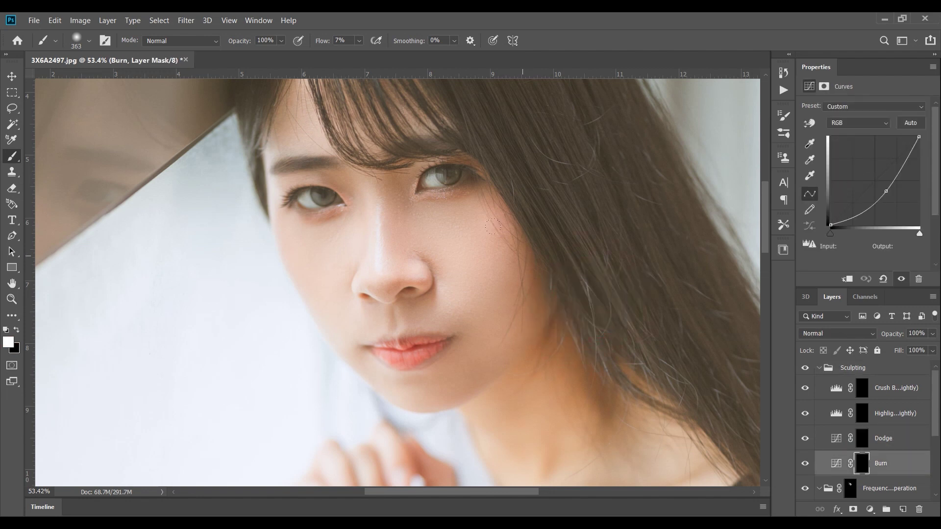
left_click_drag(509, 251, 503, 301)
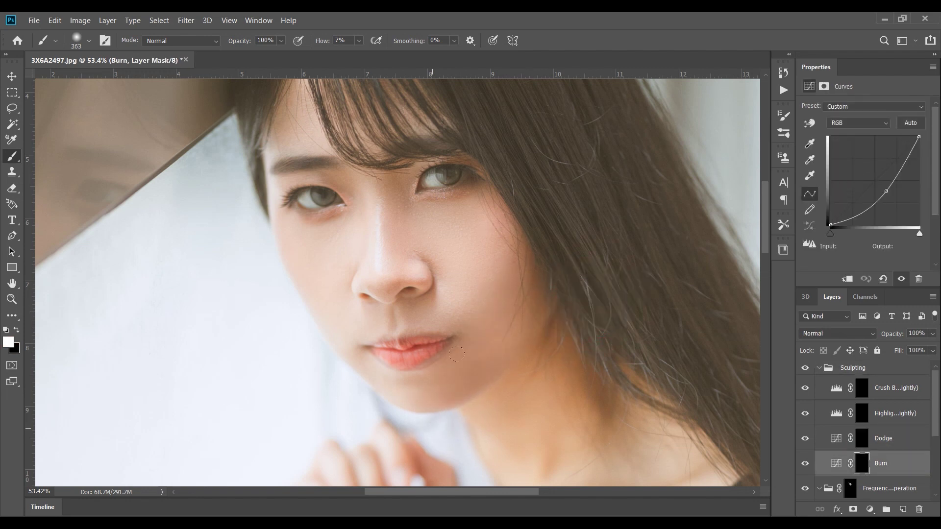
left_click(862, 438)
left_click_drag(363, 199, 354, 190)
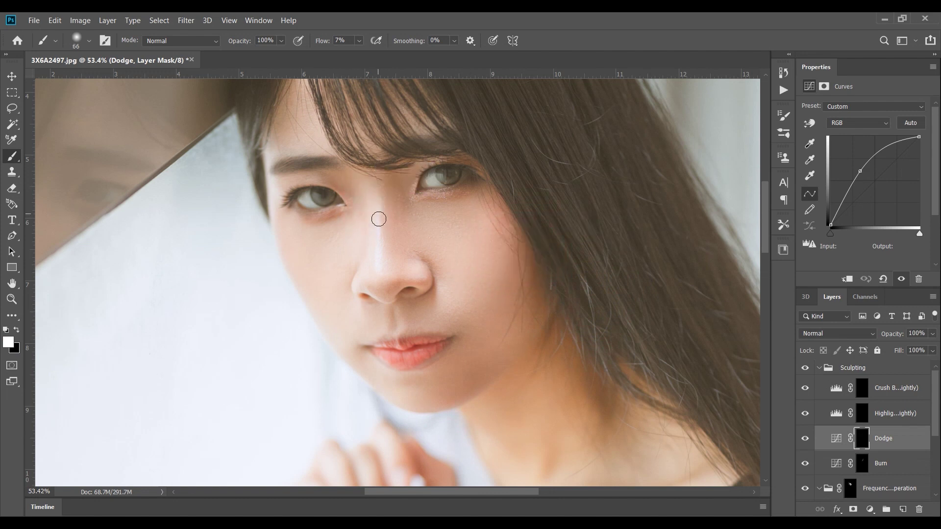
Return to the Burn layer's mask, set the brush to 4% flow and 156 px, and paint white along the nose.
left_click(870, 459)
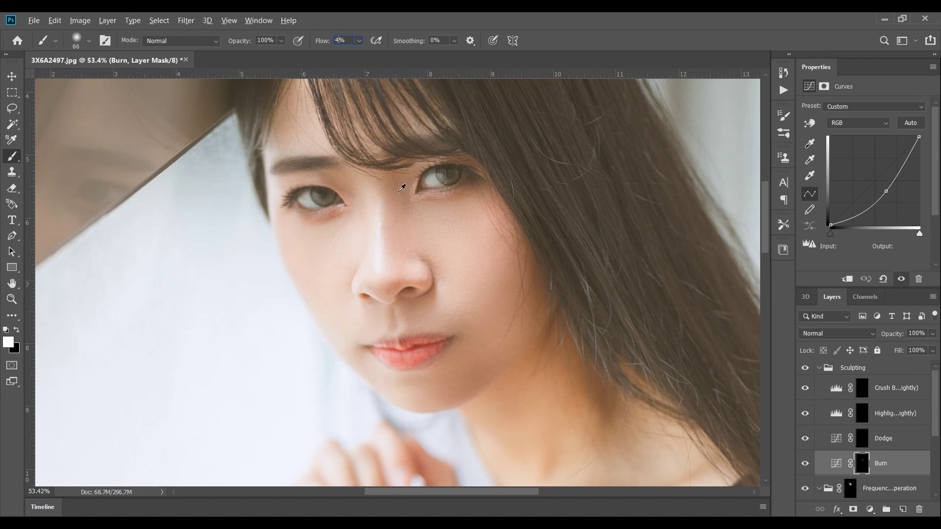
type("4")
key("Return")
key("bracketright")
key("bracketright")
key("bracketright")
key("bracketright")
key("bracketright")
key("bracketright")
key("bracketright")
key("bracketright")
key("bracketright")
left_click_drag(384, 227, 387, 255)
Enlarge the brush to 300 px for shading the jaw and neck on the Burn mask.
scroll(572, 283, "down", 1)
scroll(563, 284, "down", 1)
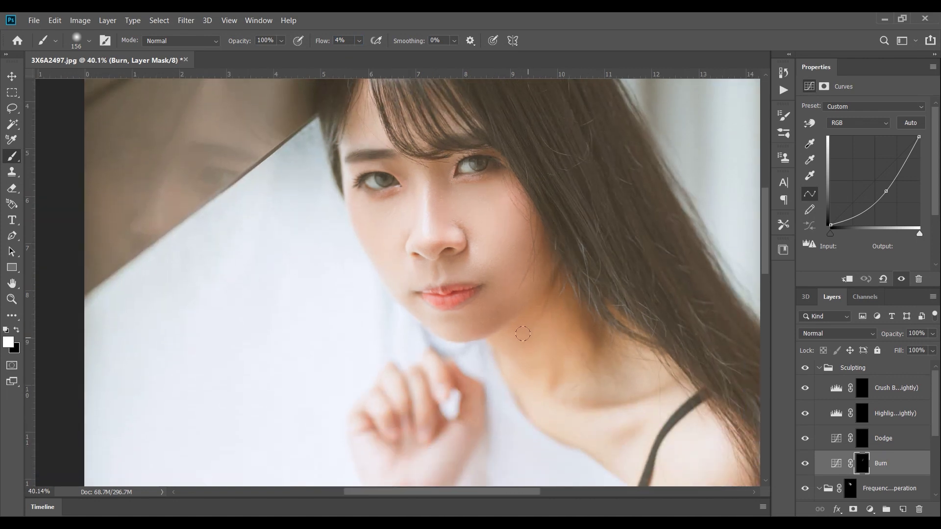
key("bracketright")
key("bracketright")
key("bracketright")
key("bracketright")
scroll(637, 372, "down", 3)
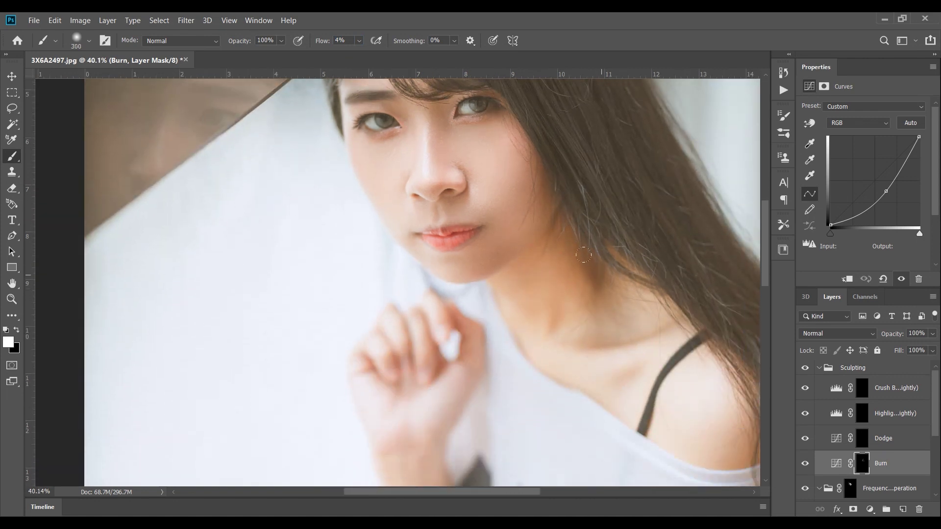
Select the Frequency Seperation group's mask and paint white over the knees and legs with a 501 px brush.
scroll(612, 343, "down", 1)
scroll(602, 310, "down", 2)
scroll(602, 310, "down", 5)
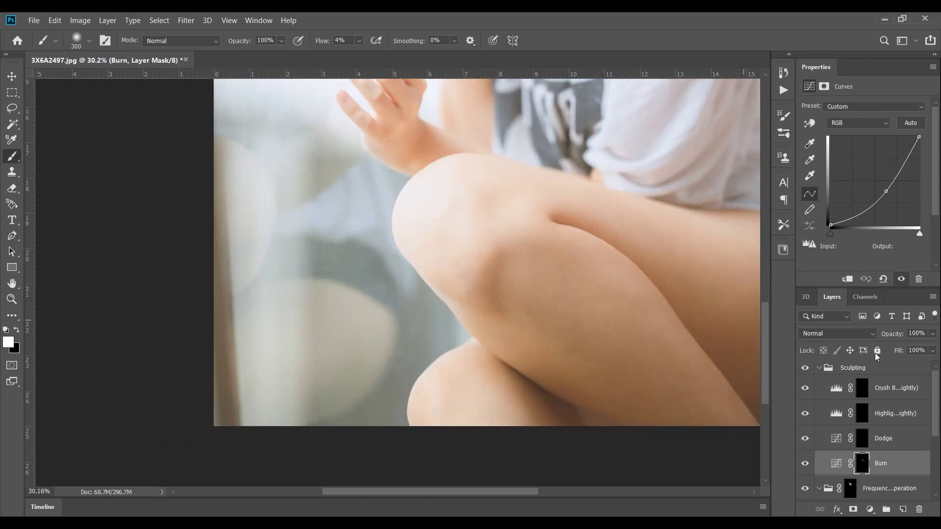
left_click(818, 368)
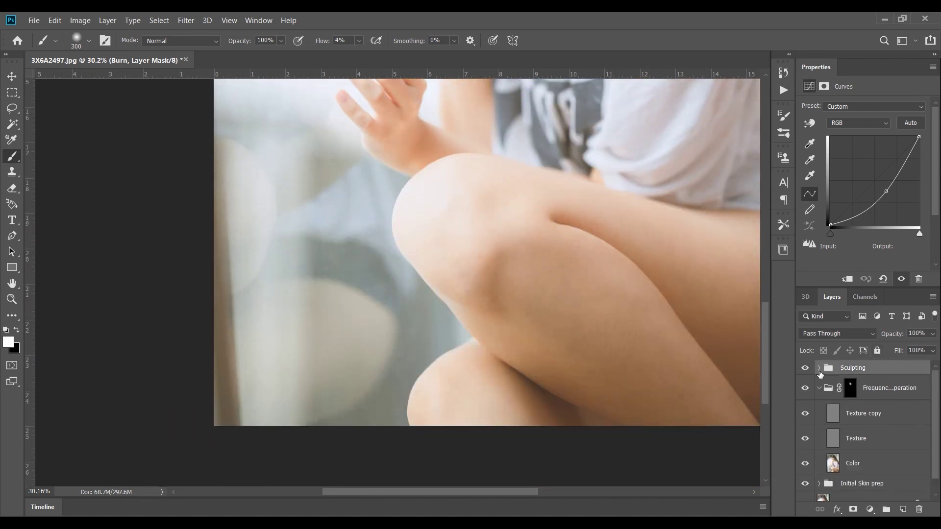
left_click(863, 392)
mouse_move(582, 333)
left_mouse_down()
mouse_move(605, 346)
mouse_move(610, 337)
left_mouse_up()
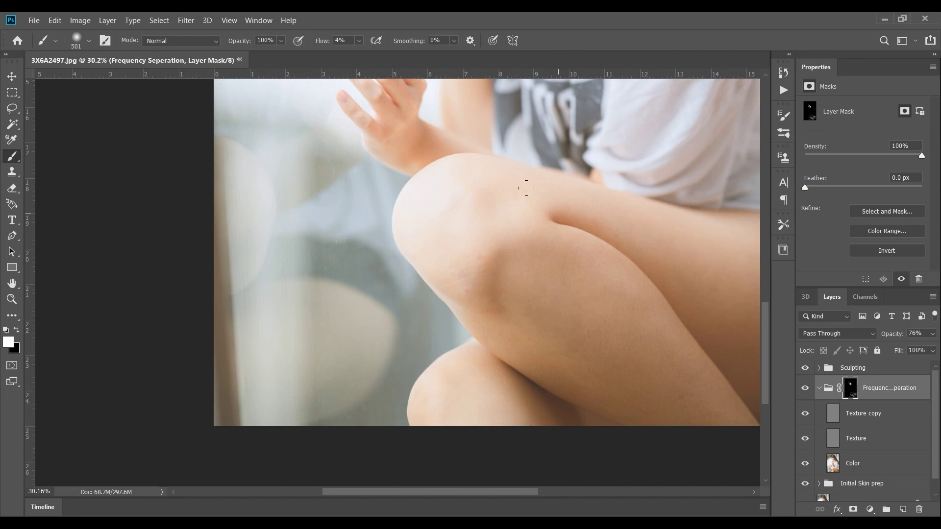
Select the Burn layer's mask in the Sculpting group and paint white over the hair, reducing the brush to 367 px.
scroll(451, 199, "up", 3)
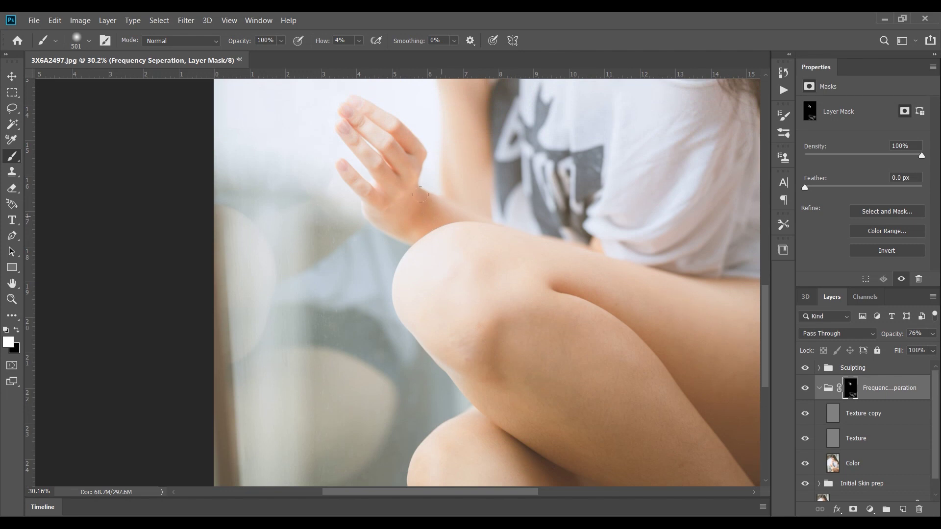
scroll(420, 194, "up", 7)
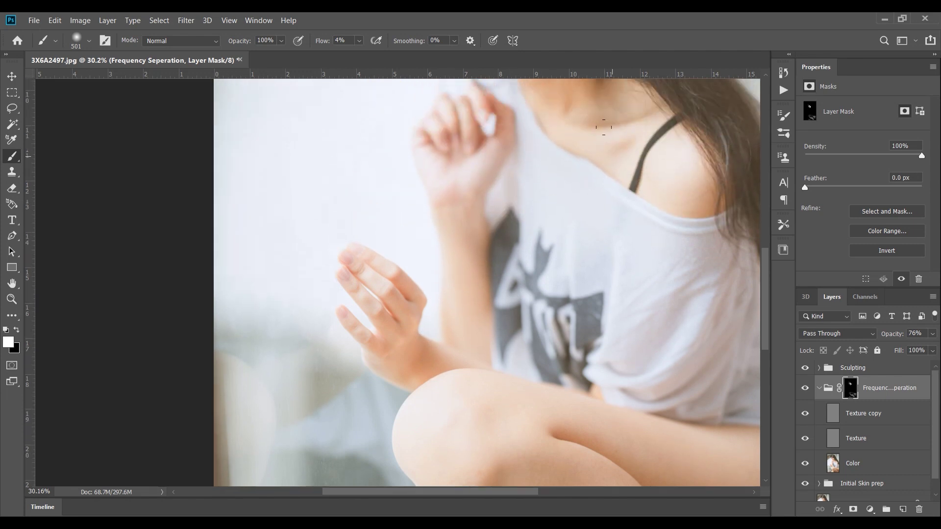
scroll(604, 127, "up", 5)
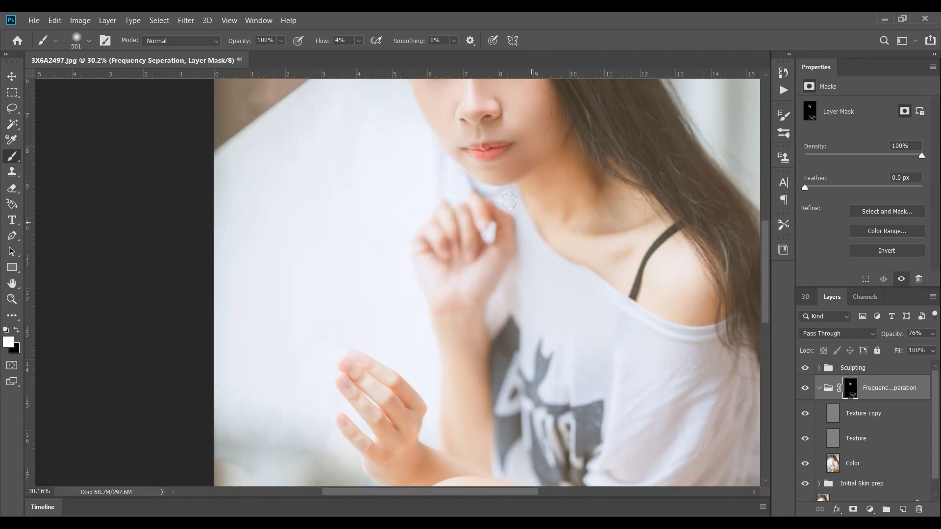
scroll(508, 200, "up", 6)
scroll(591, 206, "up", 2)
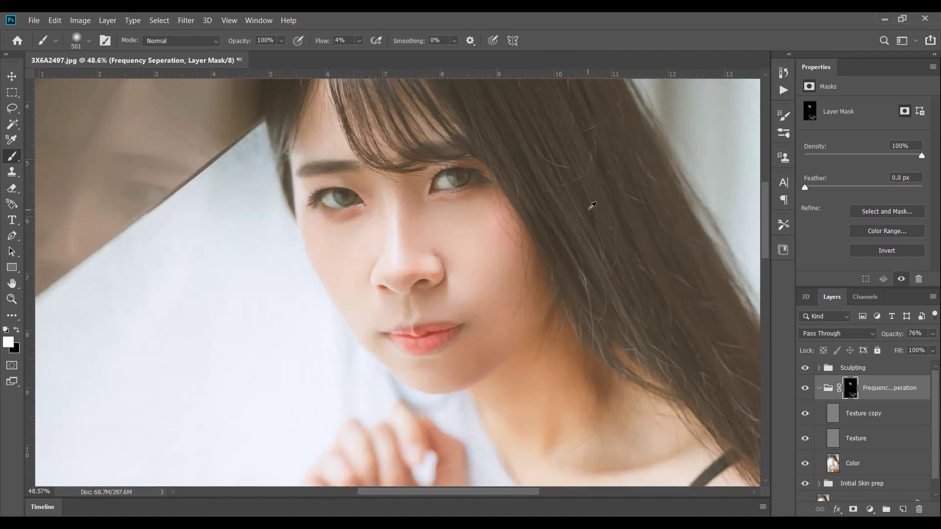
scroll(592, 206, "up", 1)
left_click(818, 368)
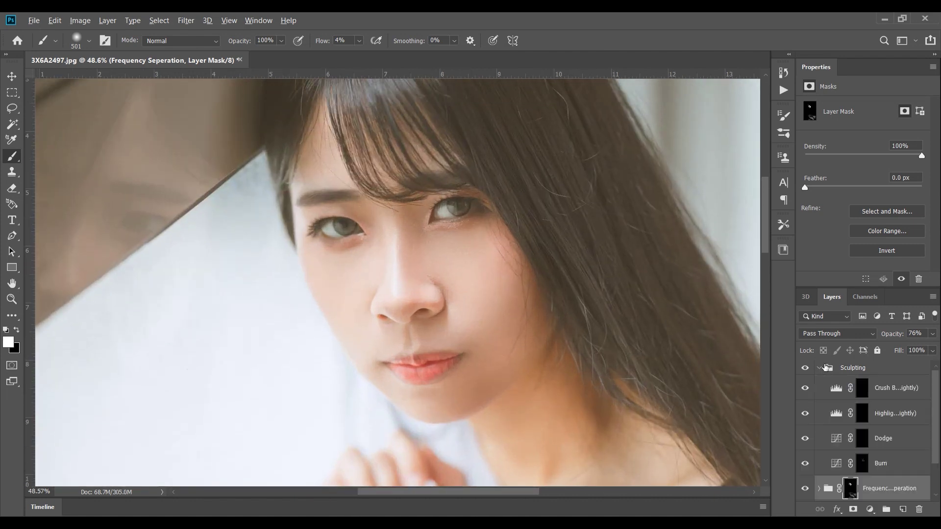
scroll(825, 368, "down", 2)
scroll(593, 321, "down", 4)
left_click(880, 423)
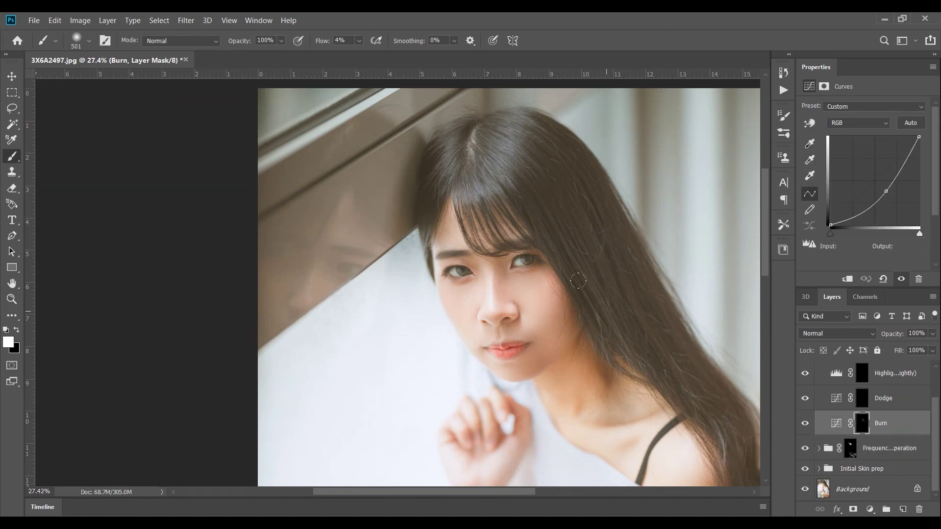
left_click_drag(628, 280, 602, 284)
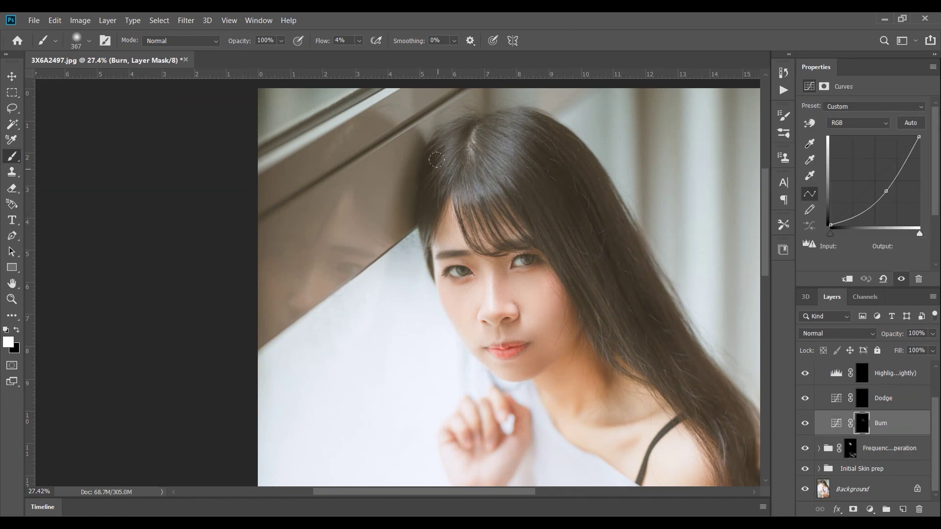
Select the Dodge layer's mask and paint white over the skin around the mouth with a 58 px brush.
scroll(667, 341, "down", 2)
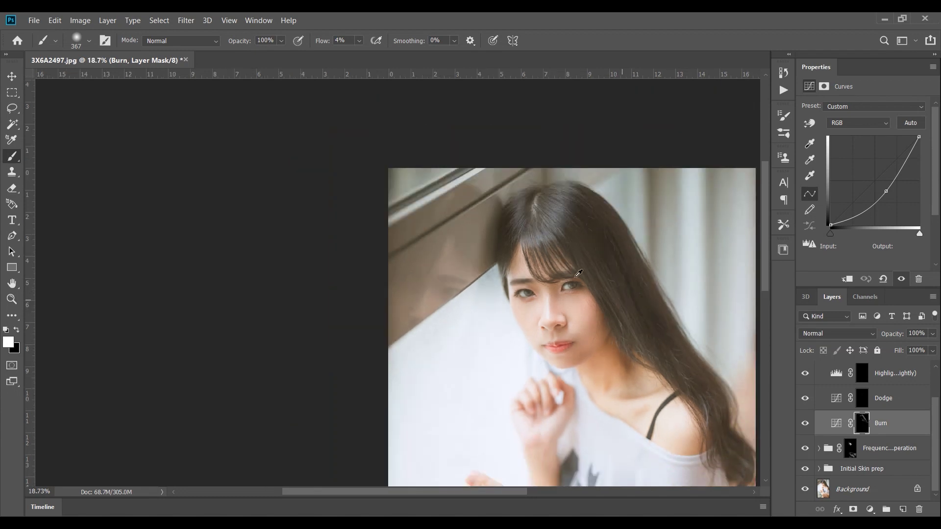
scroll(578, 273, "up", 5)
key("alt+bracketright")
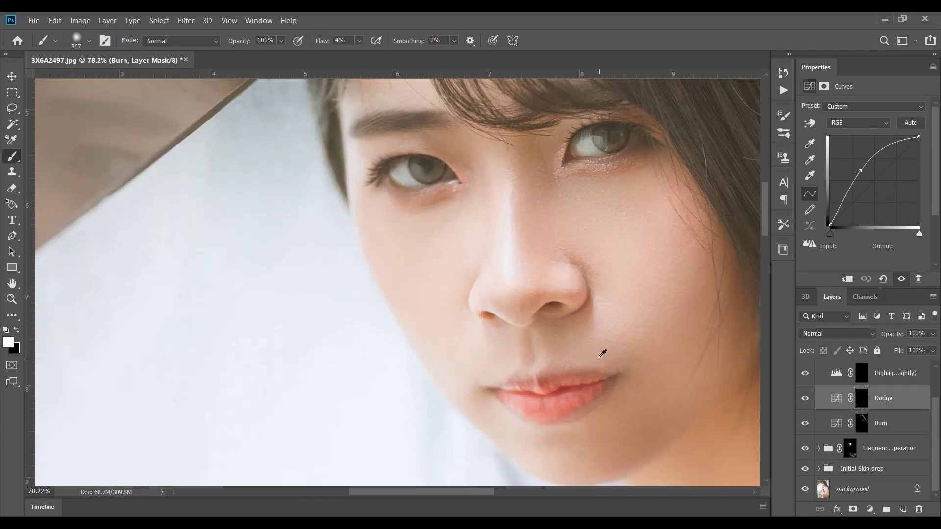
left_click_drag(598, 356, 564, 358)
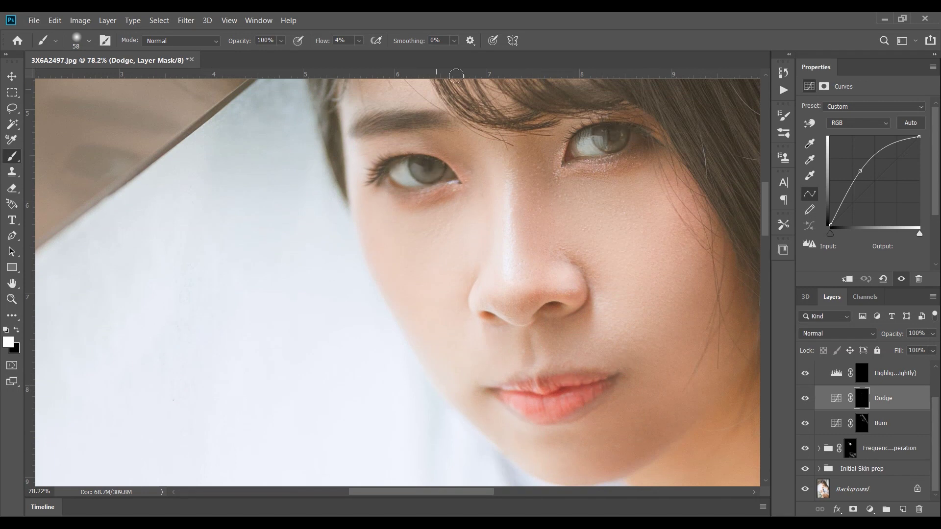
Group the Sculpting, Frequency Seperation and Initial Skin prep groups together and hide the new group to compare with the original photo.
scroll(598, 164, "down", 6)
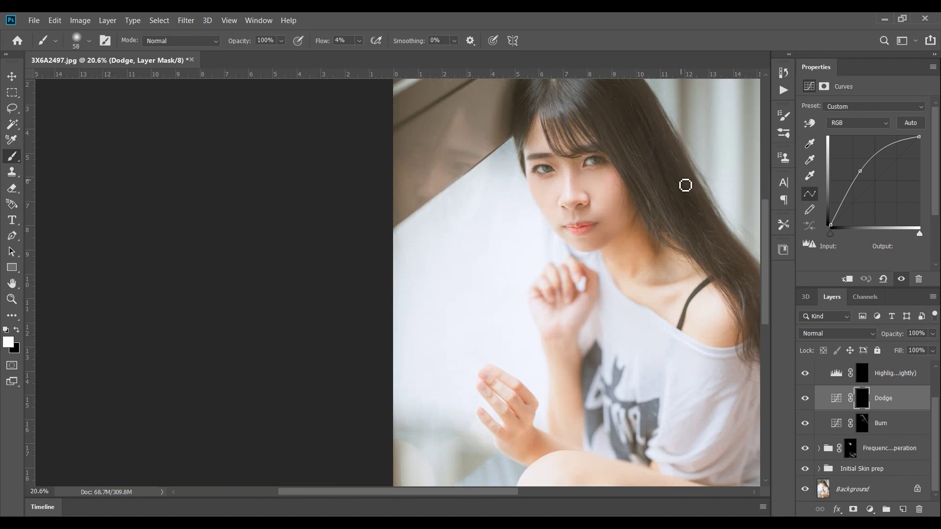
scroll(685, 184, "down", 3)
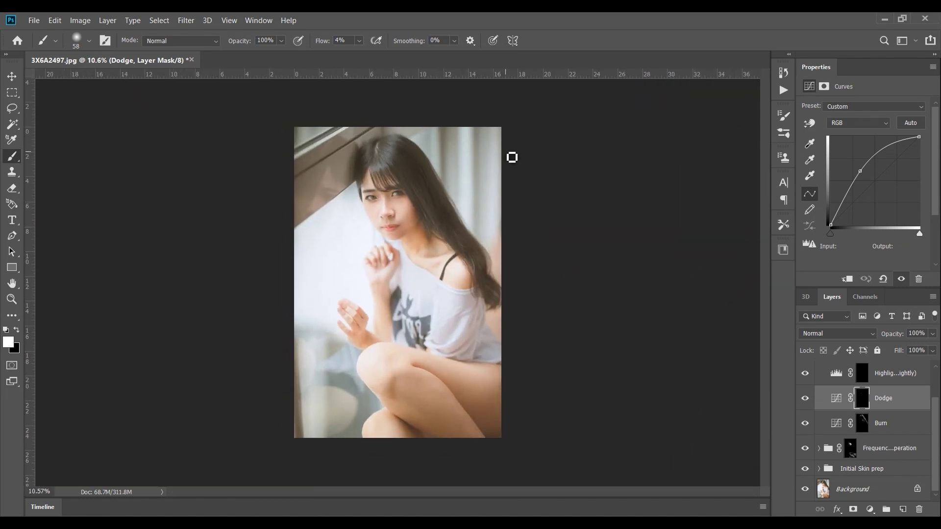
scroll(484, 120, "up", 2)
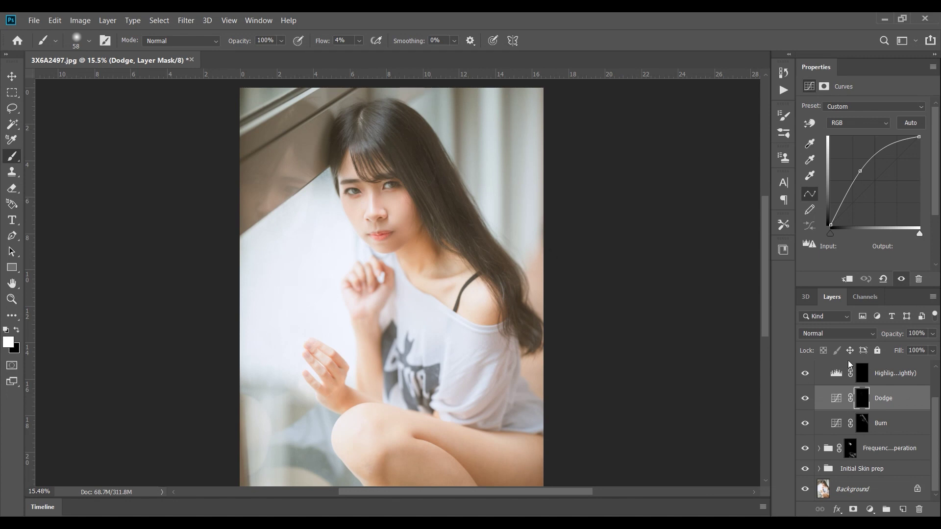
scroll(407, 210, "up", 4)
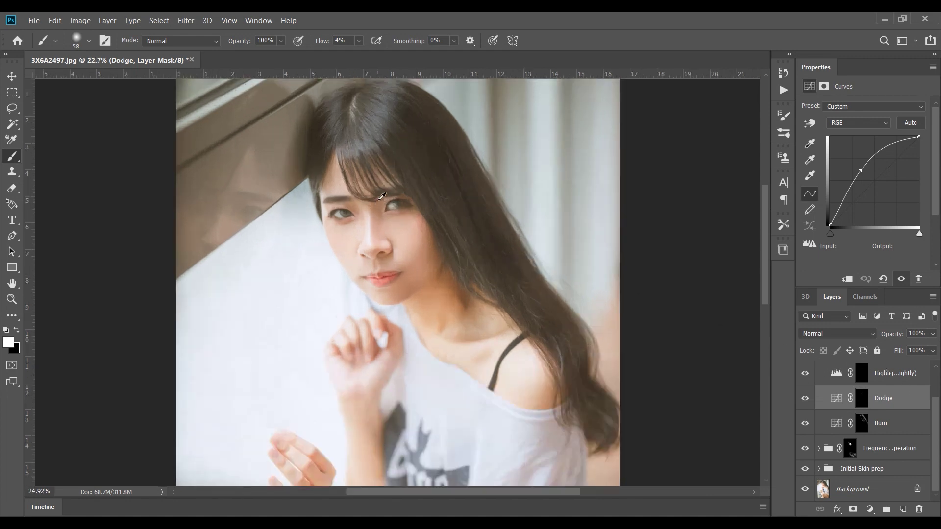
scroll(398, 217, "up", 2)
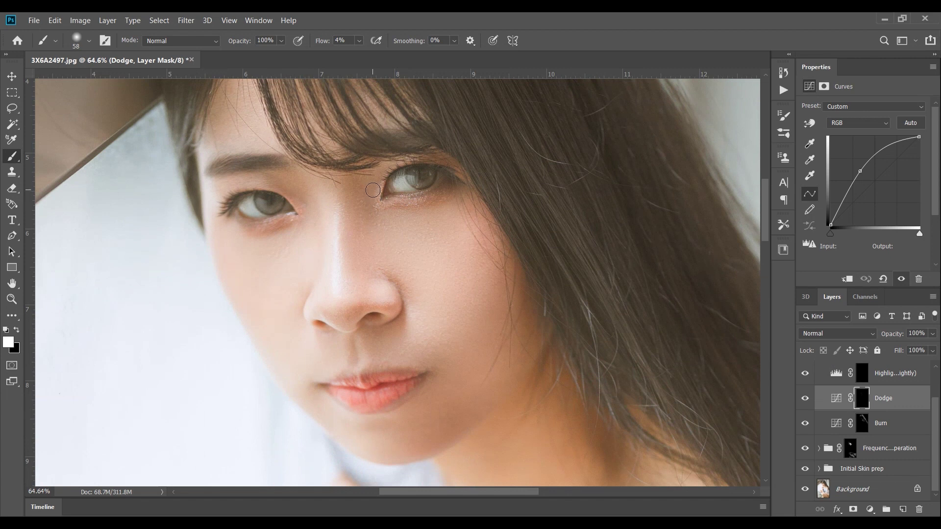
scroll(823, 375, "up", 2)
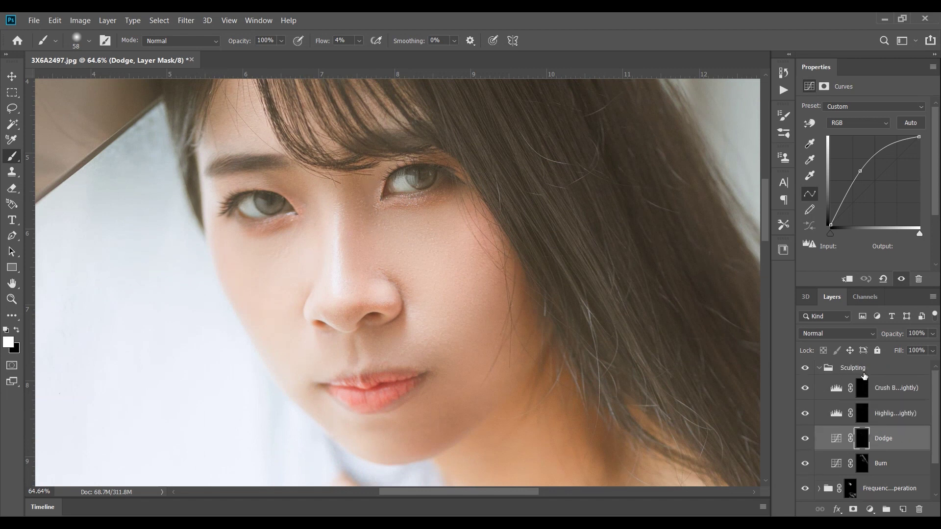
left_click(818, 368)
left_click(839, 368)
left_click(865, 416, "shift")
left_click_drag(864, 415, 886, 509)
left_click(805, 368)
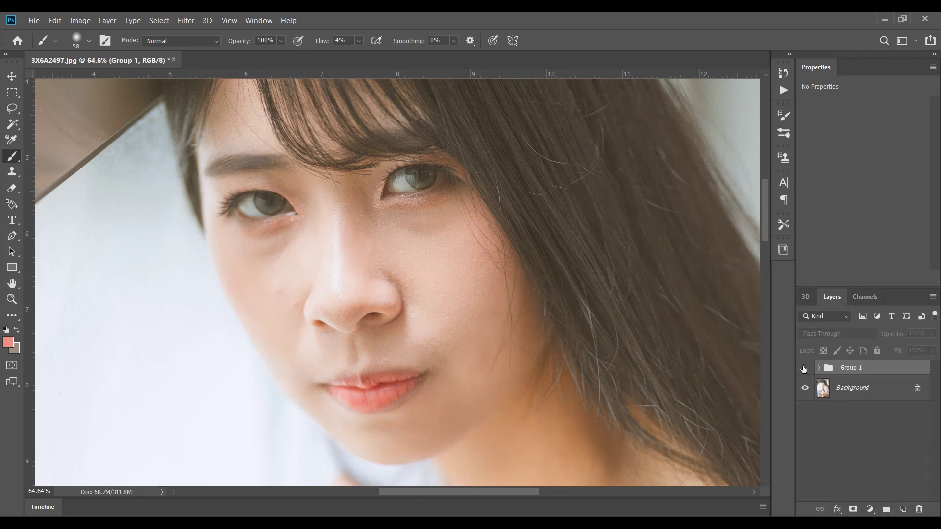
Show the full retouching group again and toggle its visibility repeatedly to compare the retouched portrait with the original.
left_click(804, 369)
scroll(669, 326, "down", 3)
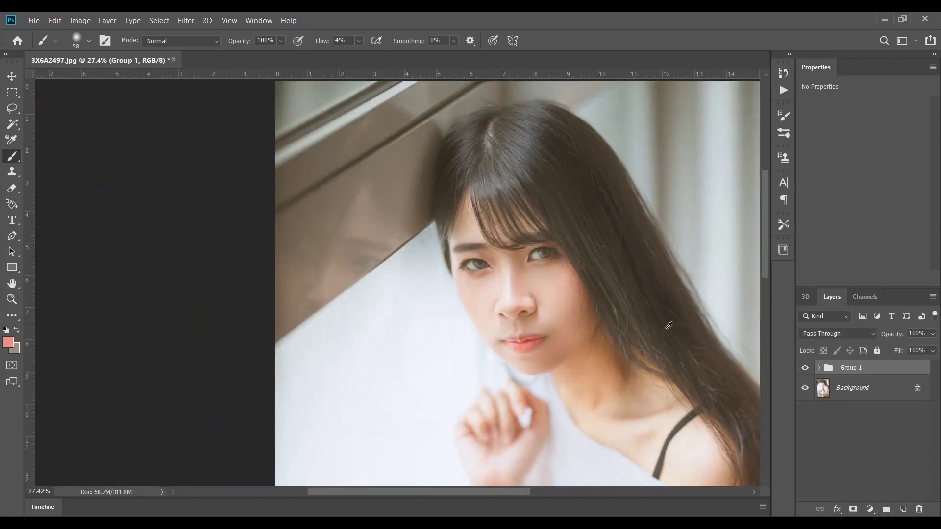
left_click(806, 368)
left_click(806, 369)
left_click(806, 368)
left_click(806, 368)
left_click(812, 371)
left_click(812, 371)
left_click(812, 370)
left_click(812, 371)
Stamp the visible image onto a new top layer and sharpen it with Unsharp Mask at an amount of 90%.
scroll(651, 336, "up", 2)
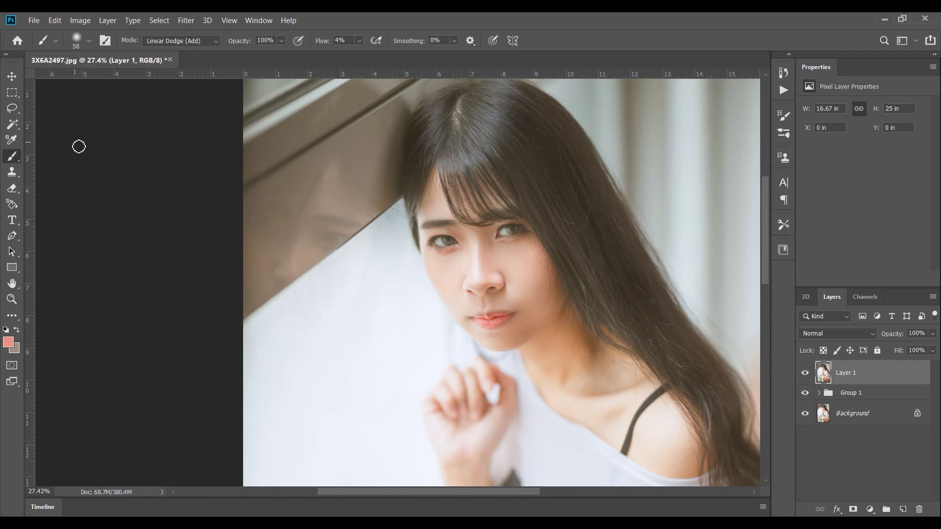
scroll(244, 154, "down", 7)
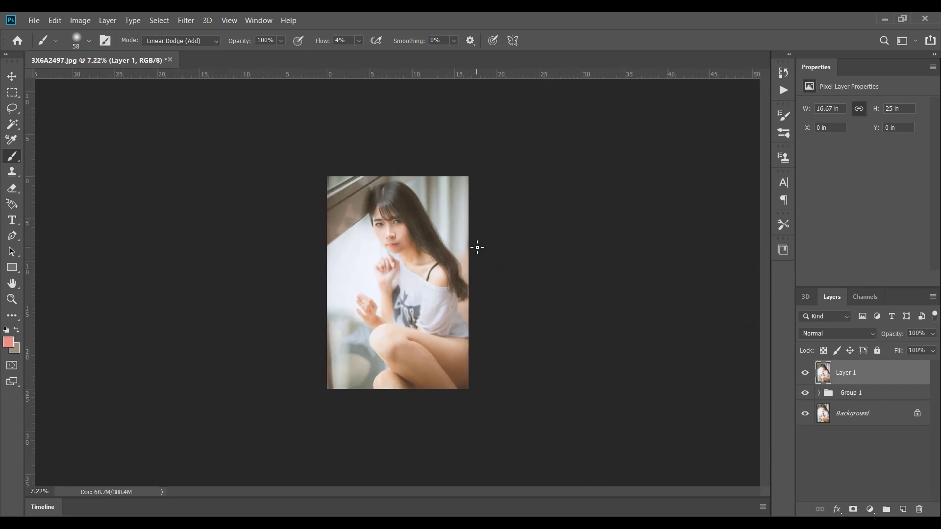
left_click(186, 20)
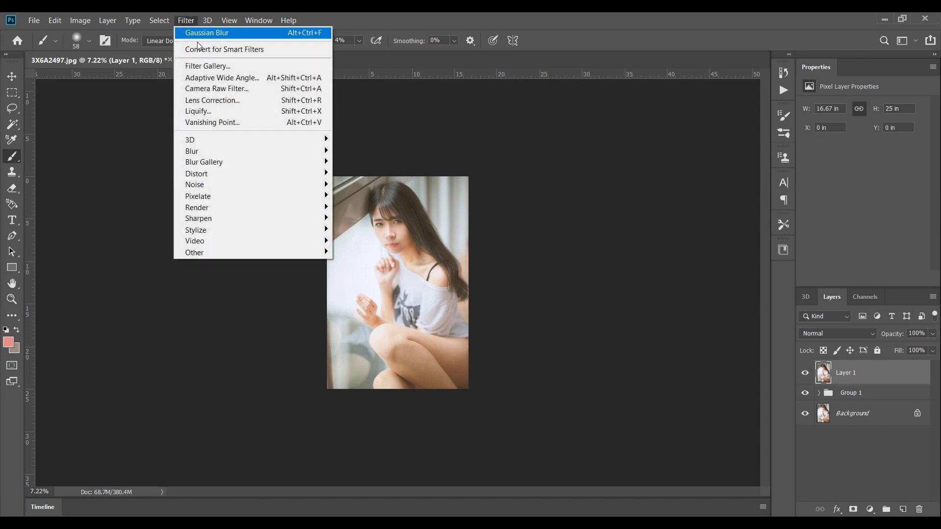
mouse_move(319, 218)
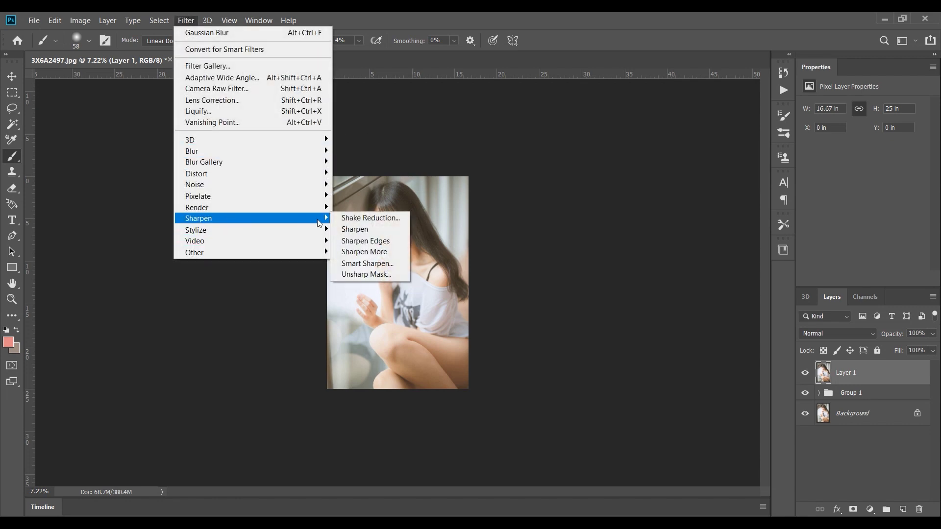
left_click(366, 274)
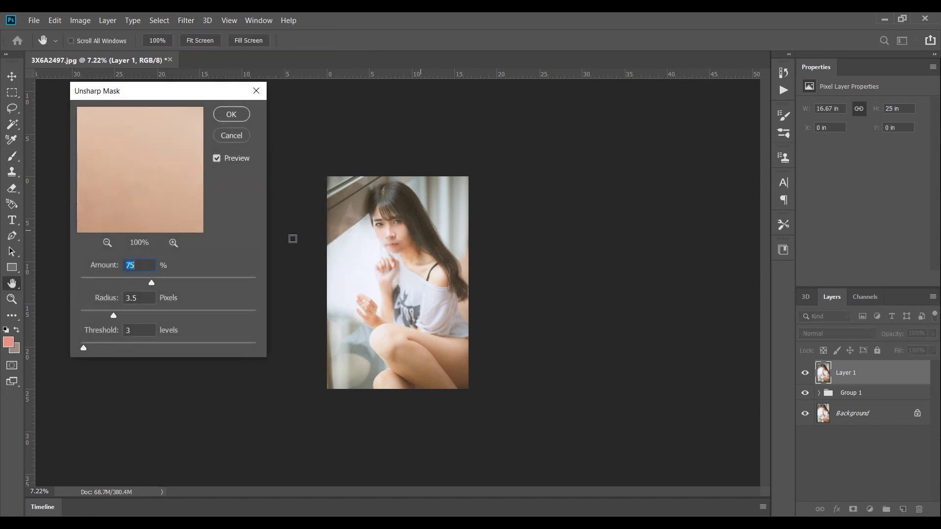
left_click(388, 229)
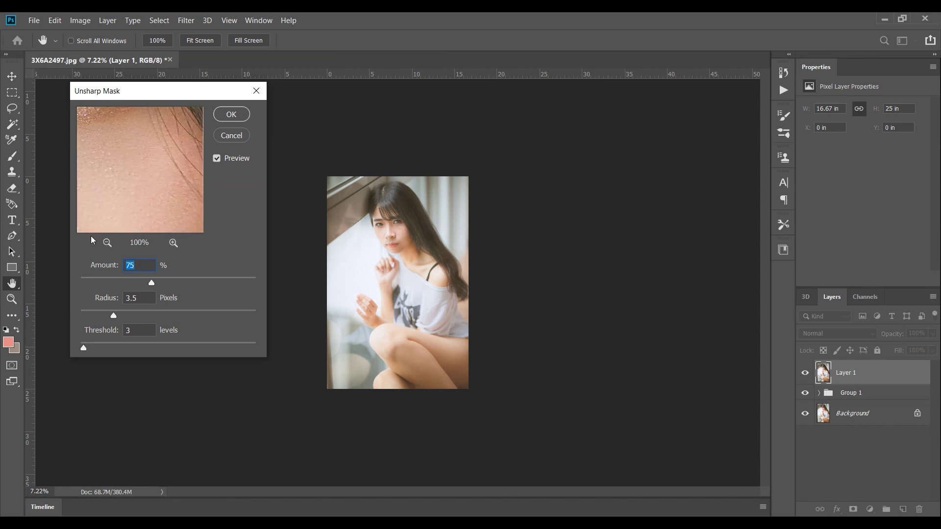
left_click_drag(162, 283, 165, 282)
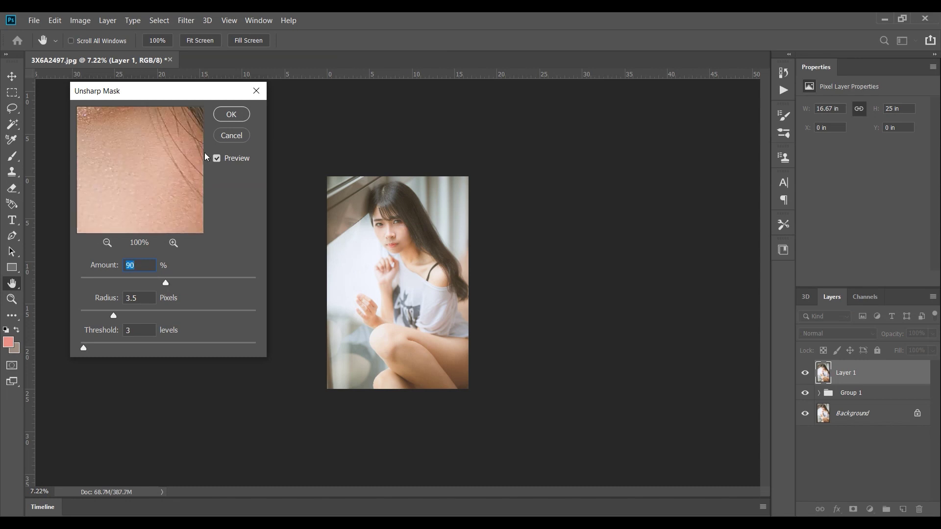
left_click(231, 115)
key("b")
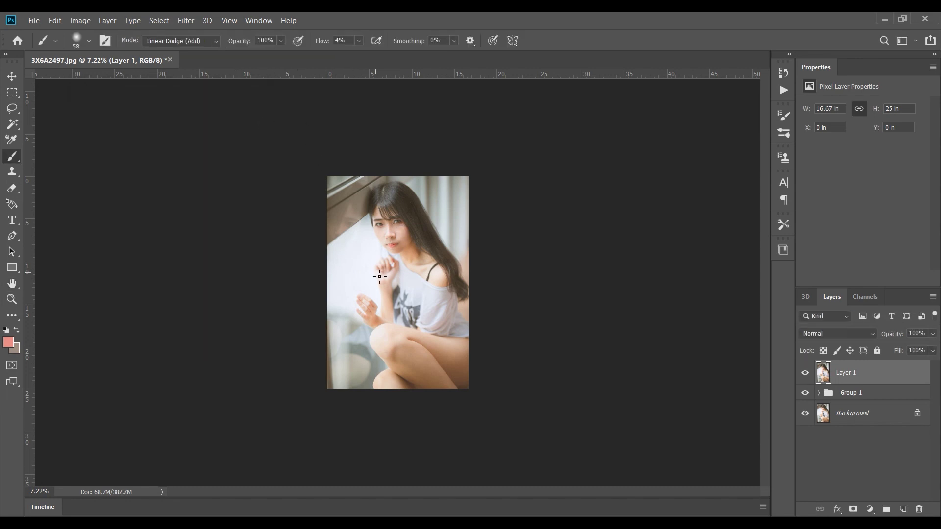